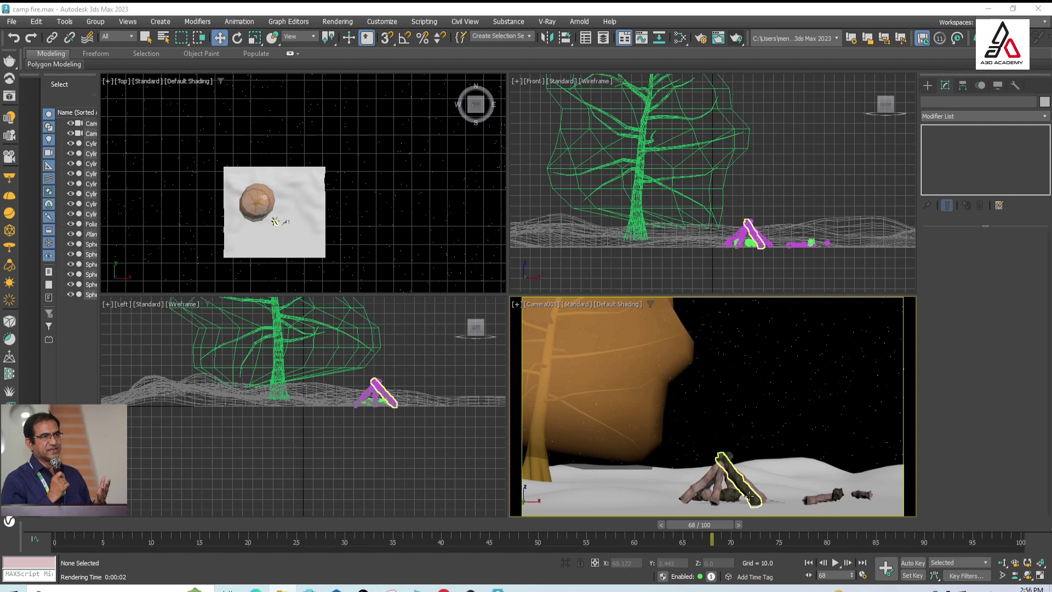
Switch the Command panel to Create so the Standard light types are listed
{"action": "left_click", "coordinate": [925, 84]}
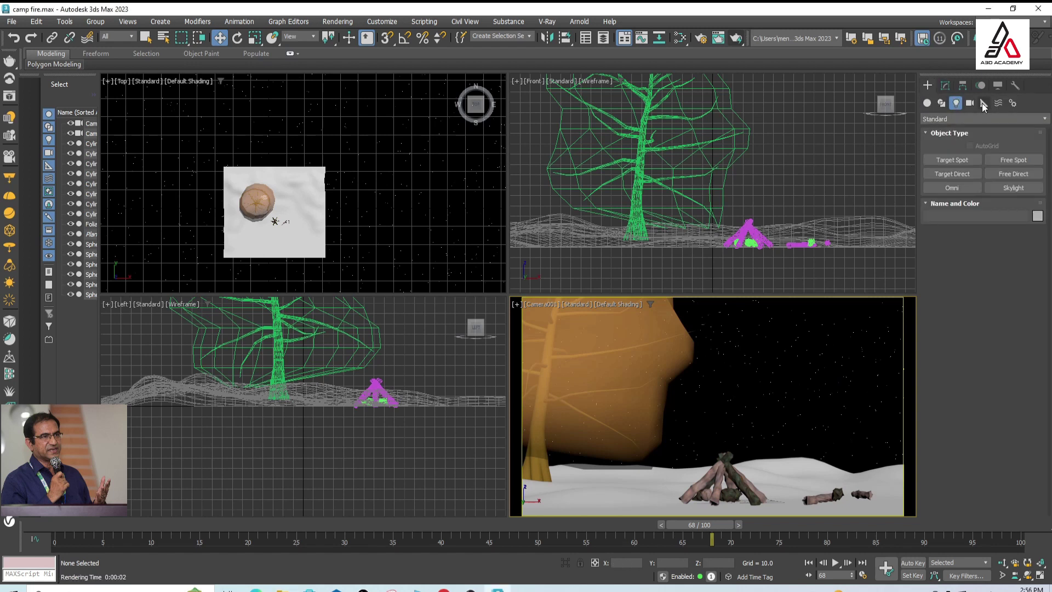
Pick the Atmospheric Apparatus SphereGizmo helper and zoom the Top view onto the campfire
{"action": "left_click", "coordinate": [982, 103]}
{"action": "left_click", "coordinate": [957, 117]}
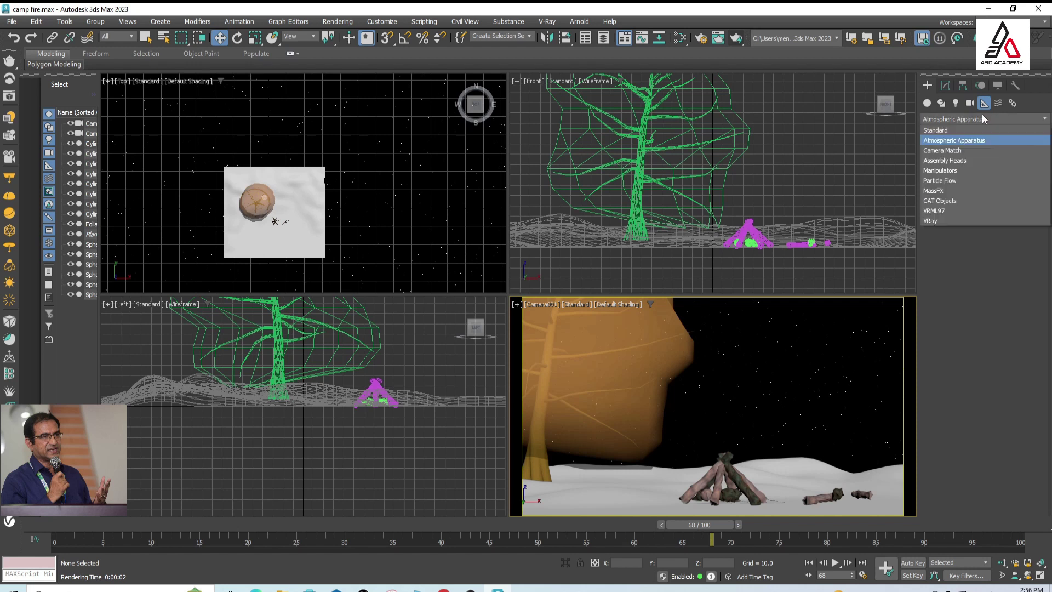
{"action": "left_click", "coordinate": [970, 140]}
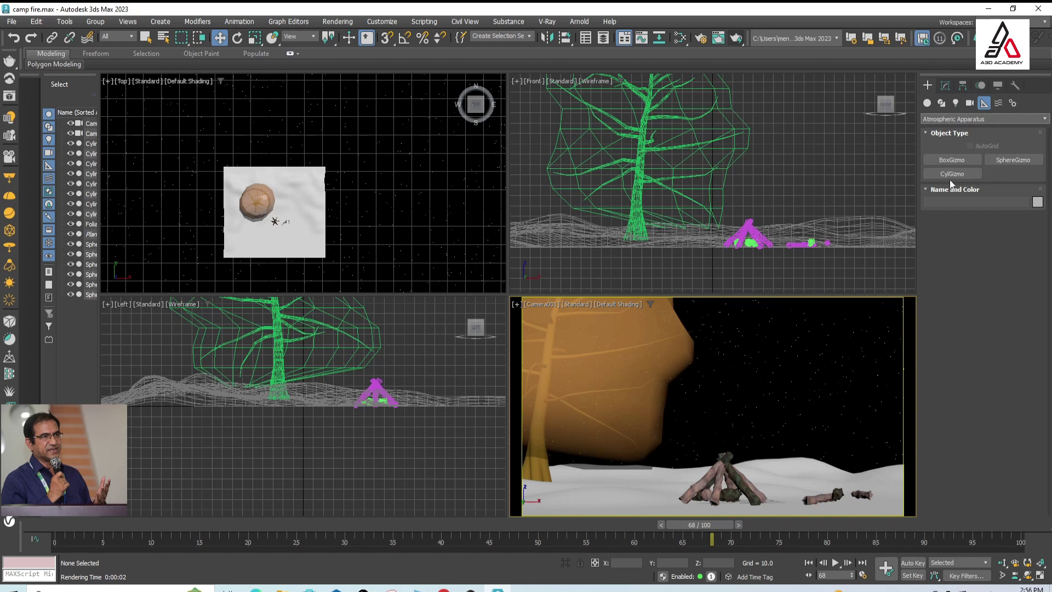
{"action": "left_click", "coordinate": [1012, 159]}
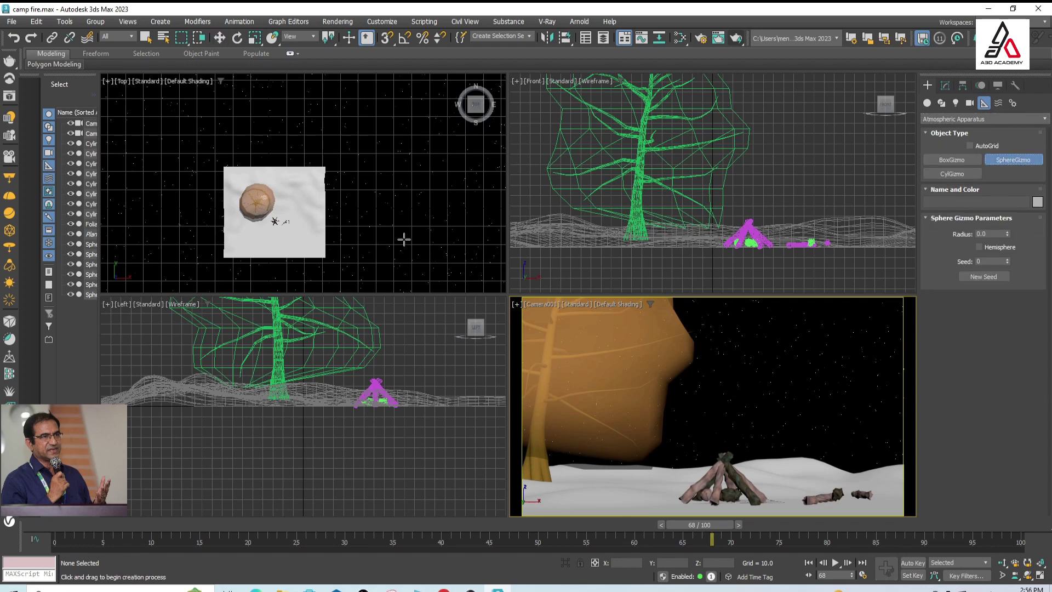
{"action": "scroll", "coordinate": [258, 232], "scroll_direction": "up", "scroll_amount": 5}
{"action": "scroll", "coordinate": [290, 229], "scroll_direction": "up", "scroll_amount": 3}
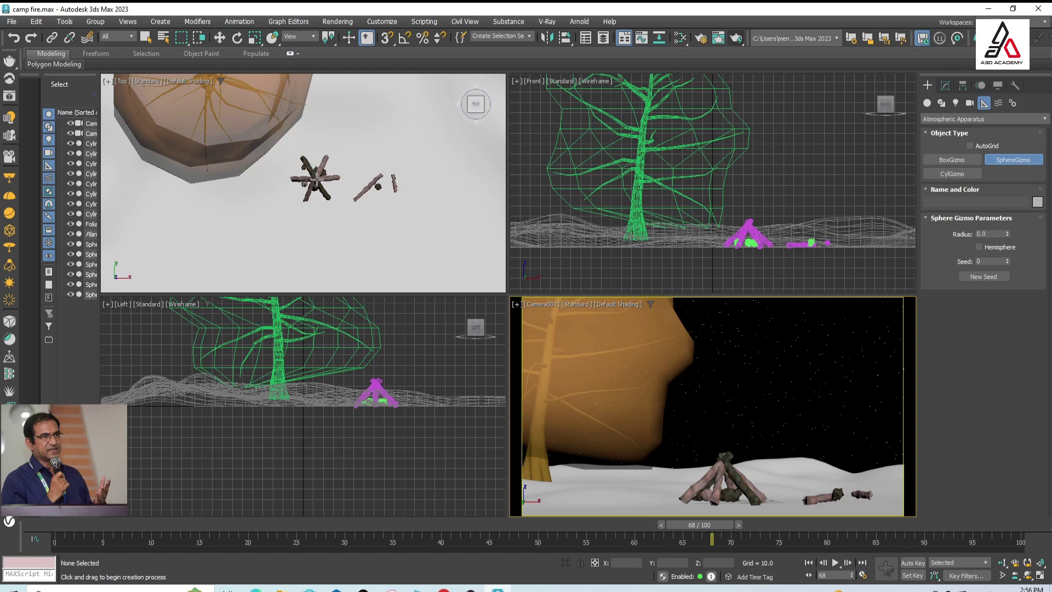
Draw SphereGizmo001 centred on the campfire with radius 28.255 enclosing the logs
{"action": "left_click", "coordinate": [316, 180]}
{"action": "left_click_drag", "start_coordinate": [316, 180], "coordinate": [326, 202]}
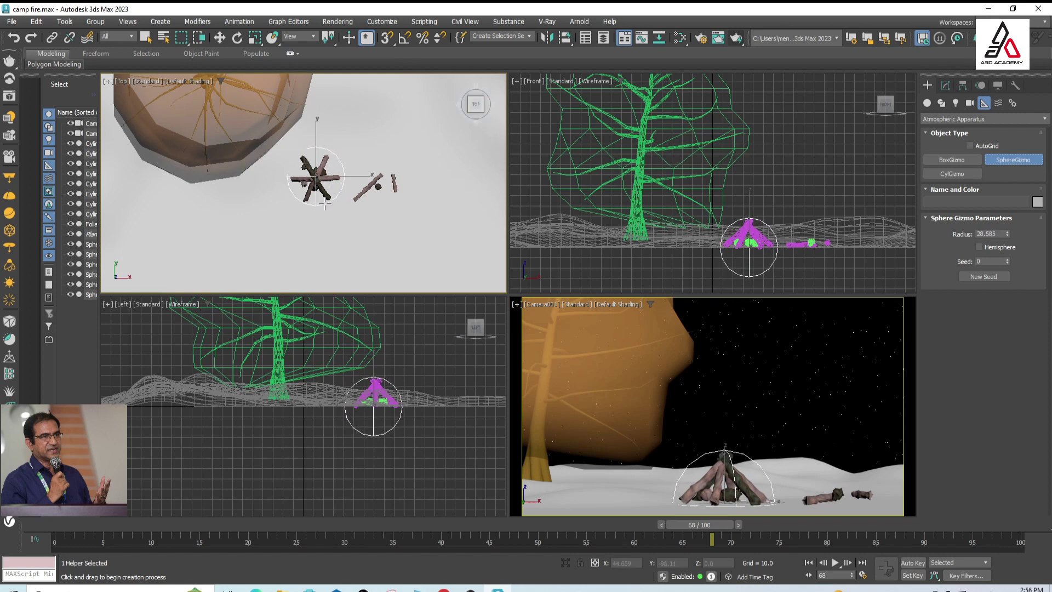
{"action": "left_click_drag", "start_coordinate": [325, 202], "coordinate": [326, 204]}
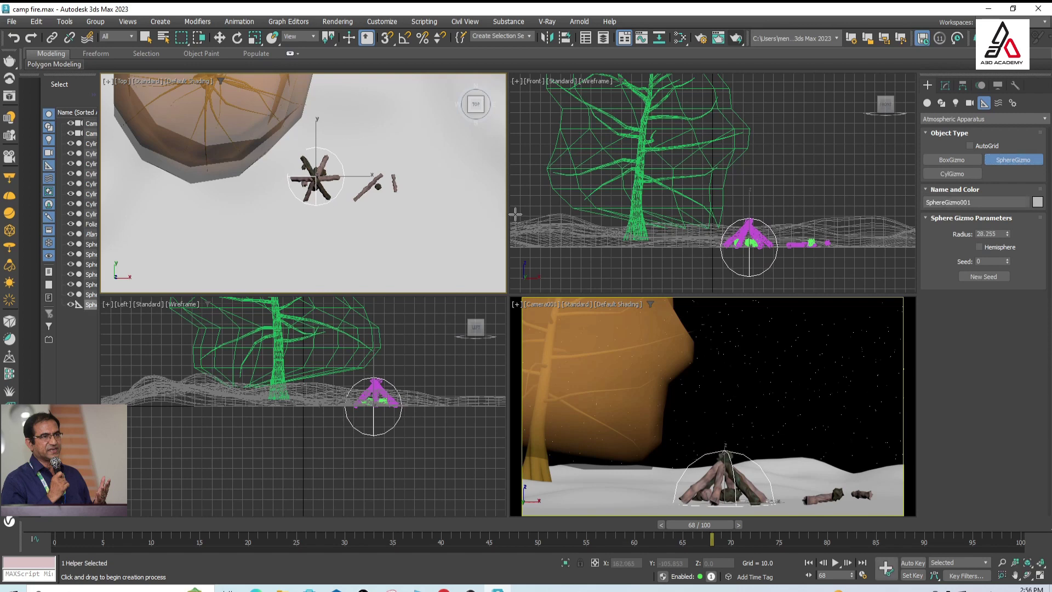
{"action": "right_click", "coordinate": [770, 159]}
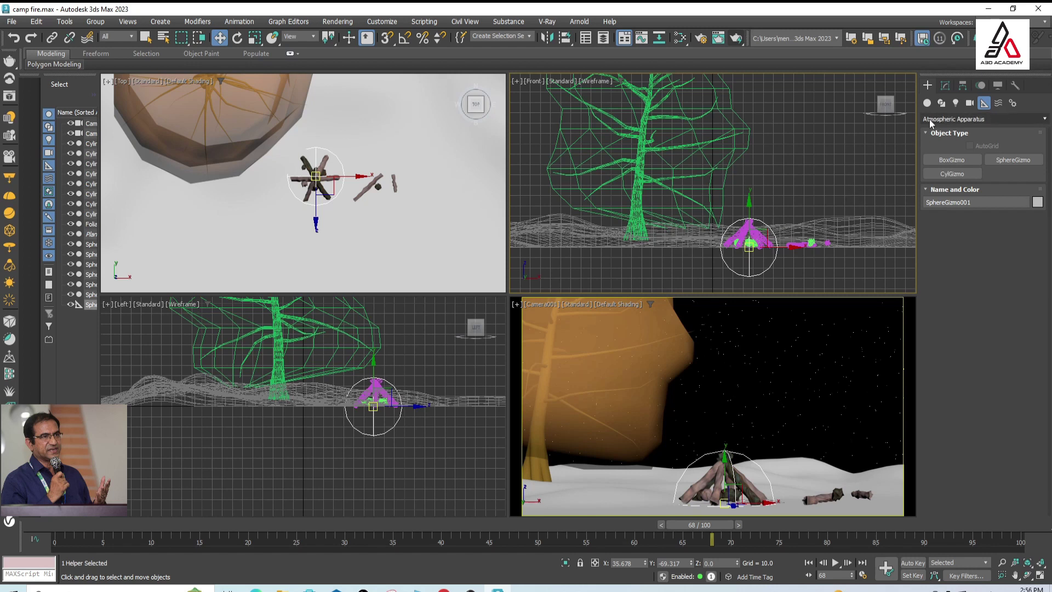
{"action": "left_click", "coordinate": [945, 85]}
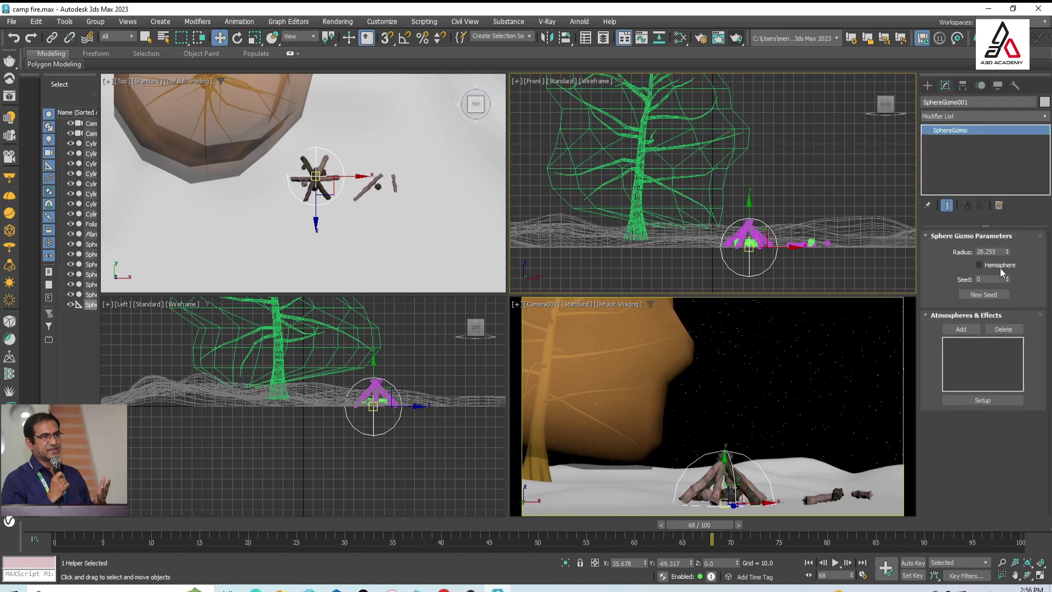
Make the gizmo a Hemisphere and non-uniformly scale it upward into a tall dome
{"action": "left_click", "coordinate": [984, 266]}
{"action": "key", "text": "r"}
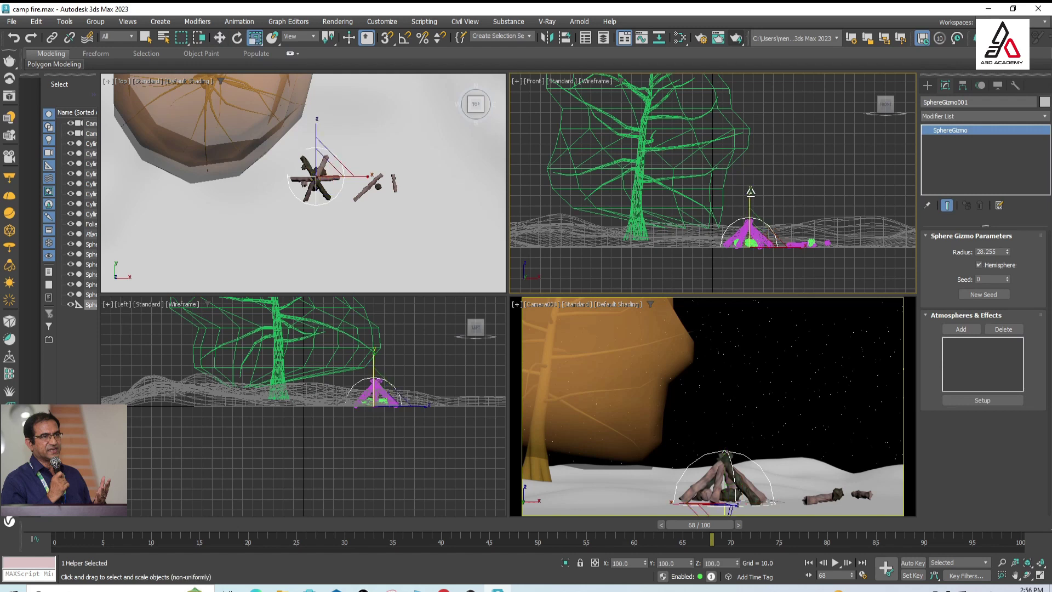
{"action": "left_click_drag", "start_coordinate": [748, 194], "coordinate": [765, 130]}
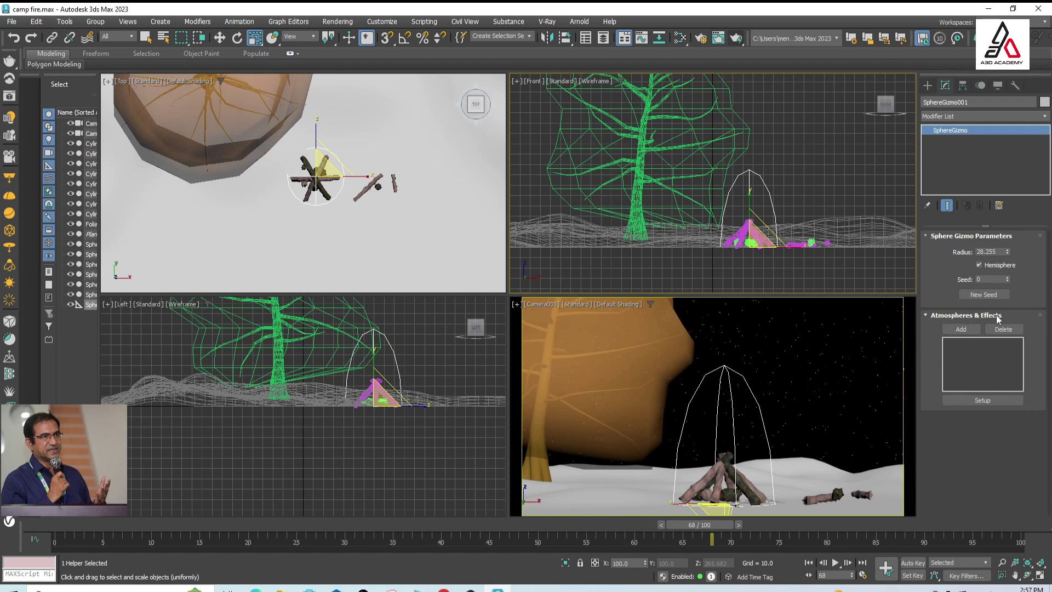
{"action": "left_click", "coordinate": [970, 328]}
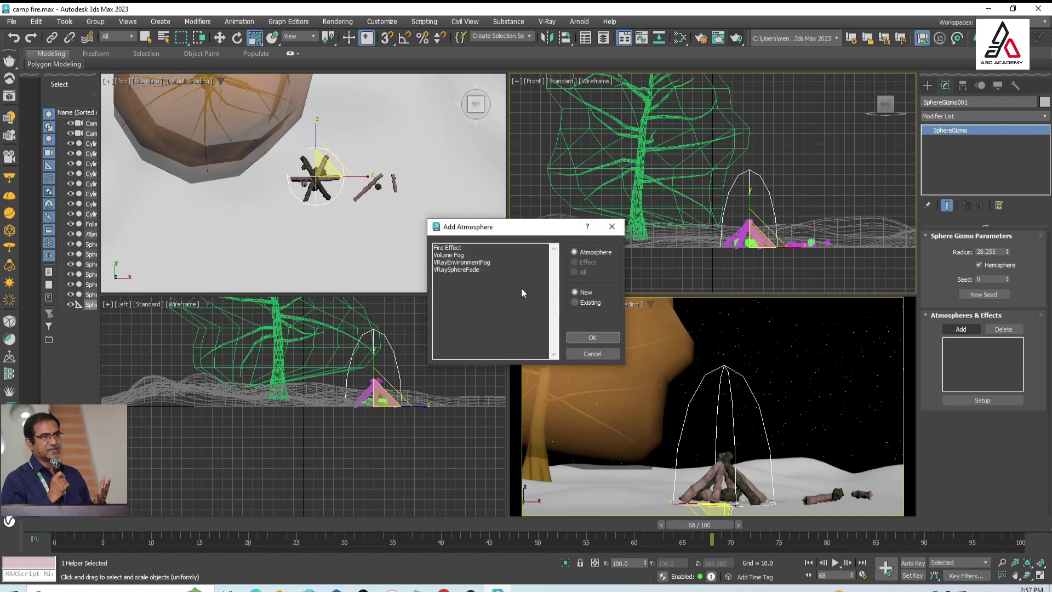
Add a Fire Effect to the dome gizmo and make the Camera view active for rendering
{"action": "left_click", "coordinate": [439, 249]}
{"action": "left_click", "coordinate": [594, 338]}
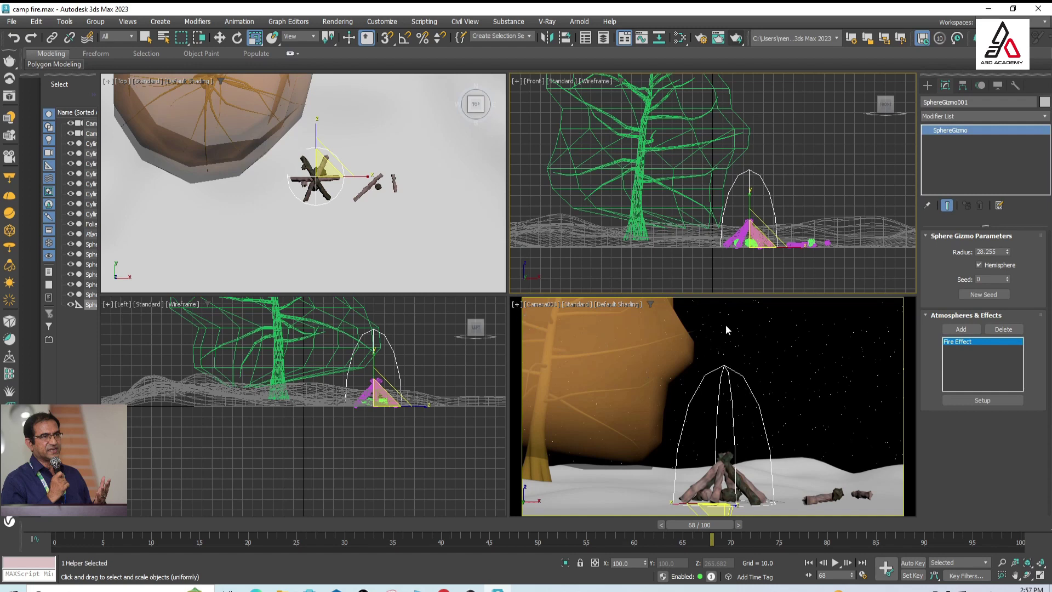
{"action": "right_click", "coordinate": [745, 324]}
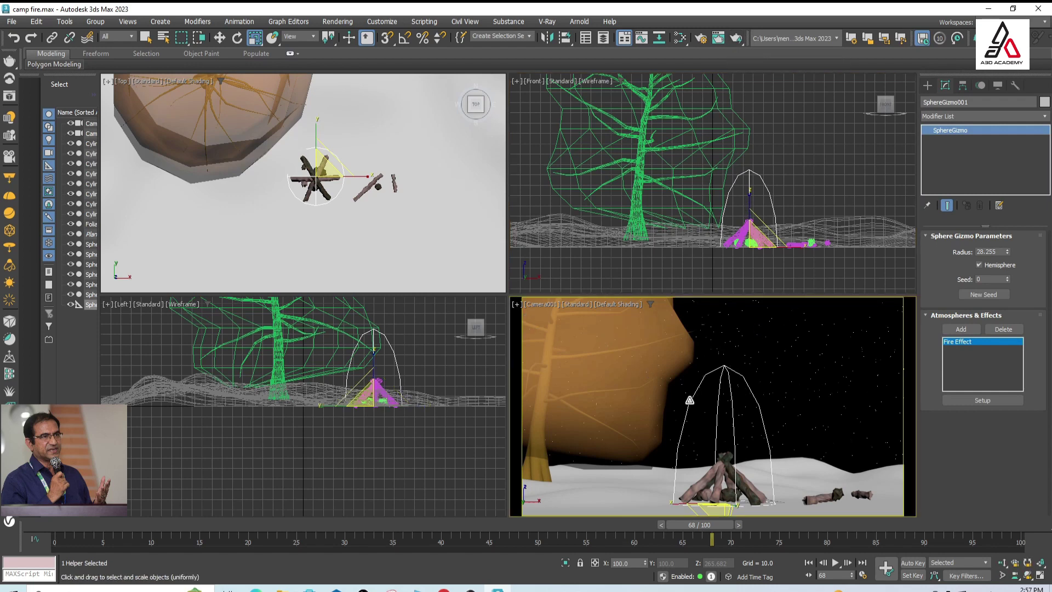
{"action": "left_click", "coordinate": [703, 39]}
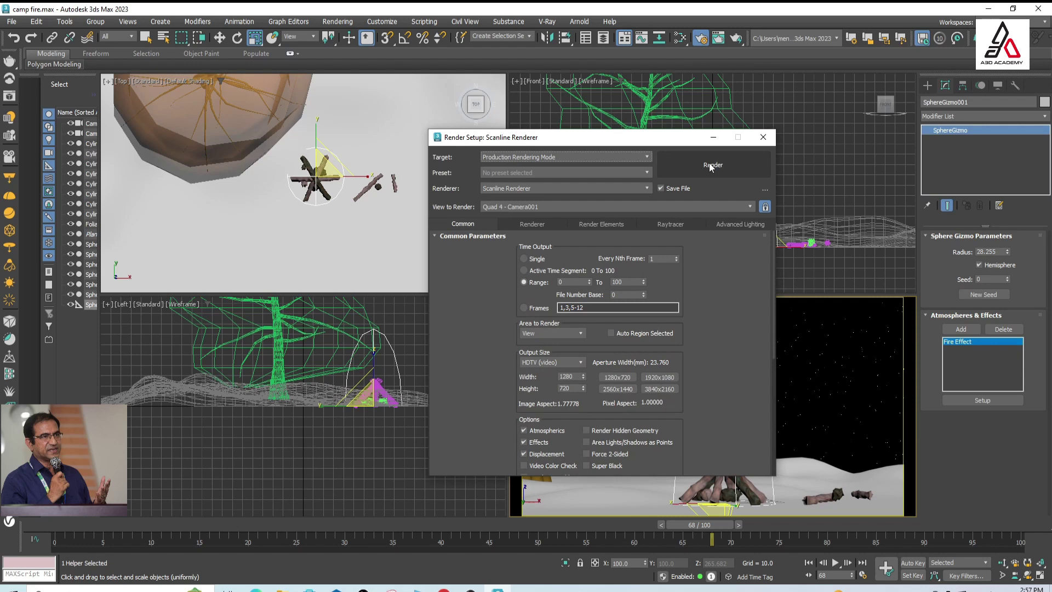
Test-render frame 68 from the camera, then close the frame and Render Setup windows
{"action": "left_click", "coordinate": [730, 161]}
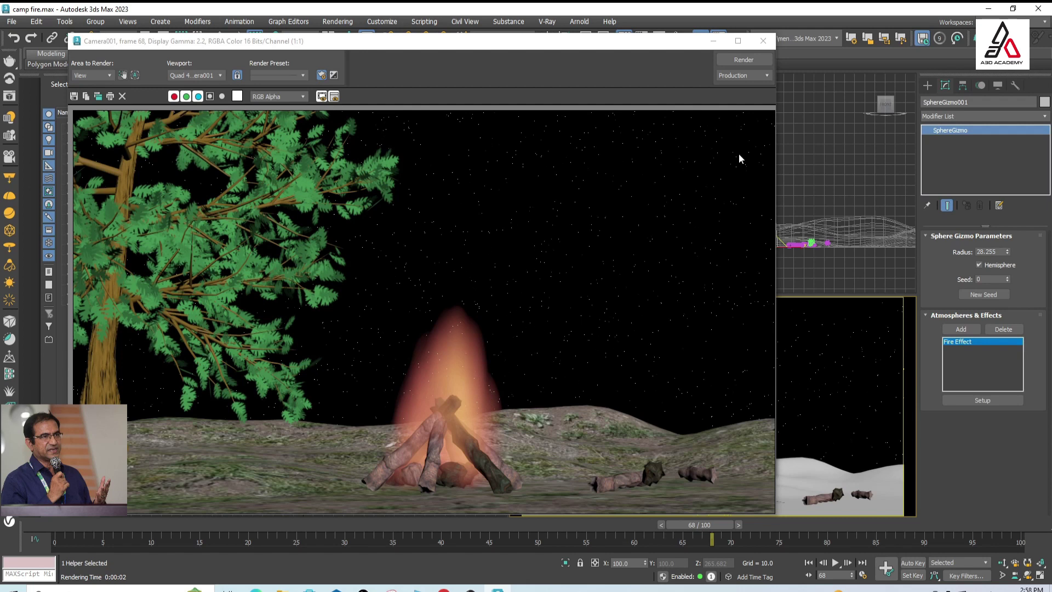
{"action": "left_click", "coordinate": [763, 41]}
{"action": "left_click_drag", "start_coordinate": [668, 138], "coordinate": [523, 138]}
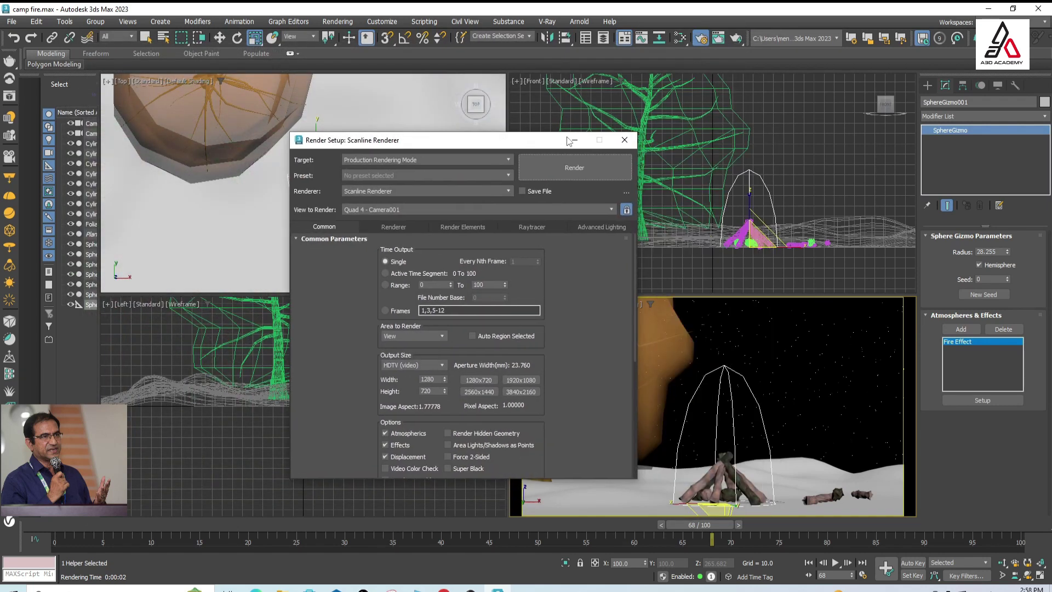
{"action": "left_click", "coordinate": [619, 136]}
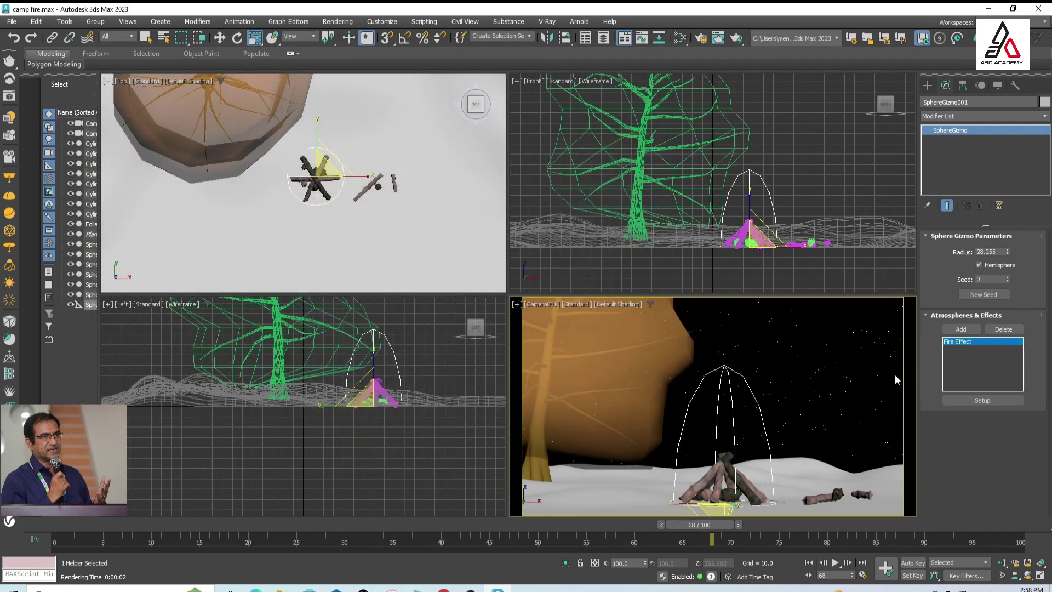
Give the Fire Effect Tendril flames with Stretch 1.2 and Flame Size 10
{"action": "left_click", "coordinate": [980, 399]}
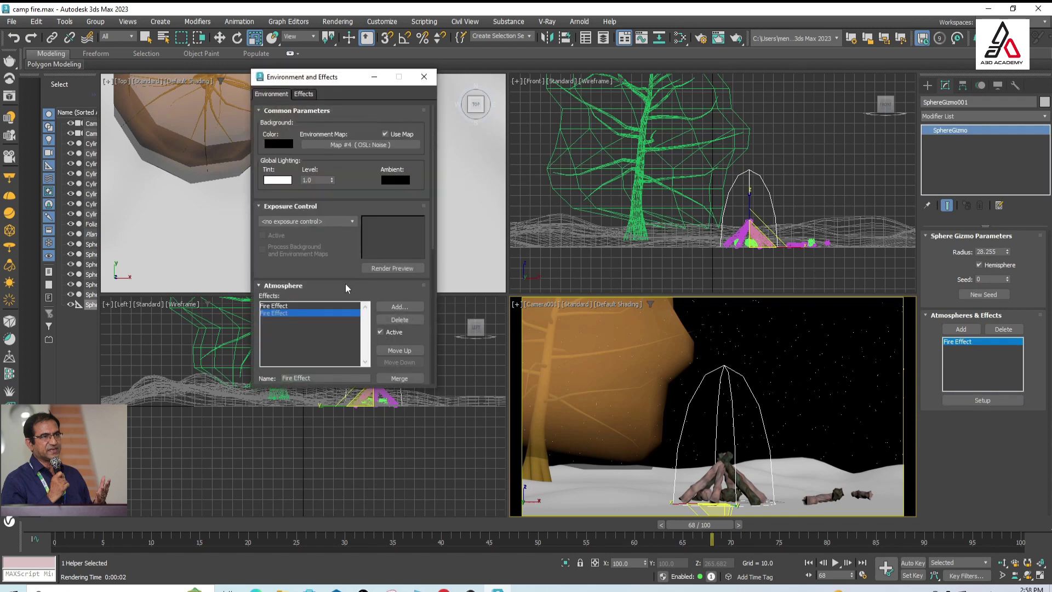
{"action": "scroll", "coordinate": [346, 284], "scroll_direction": "down", "scroll_amount": 5}
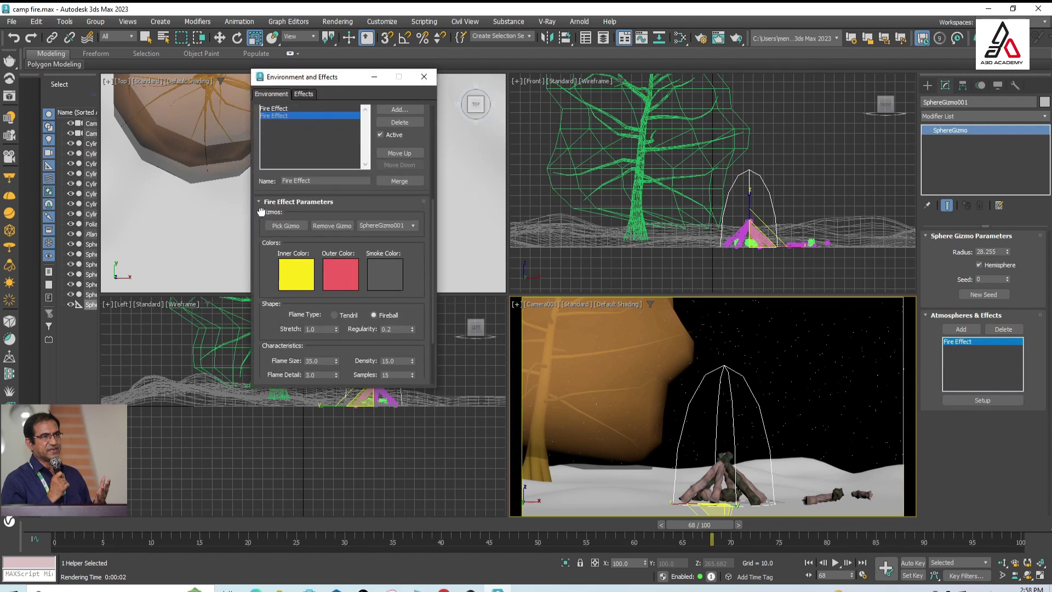
{"action": "left_click_drag", "start_coordinate": [257, 234], "coordinate": [260, 184]}
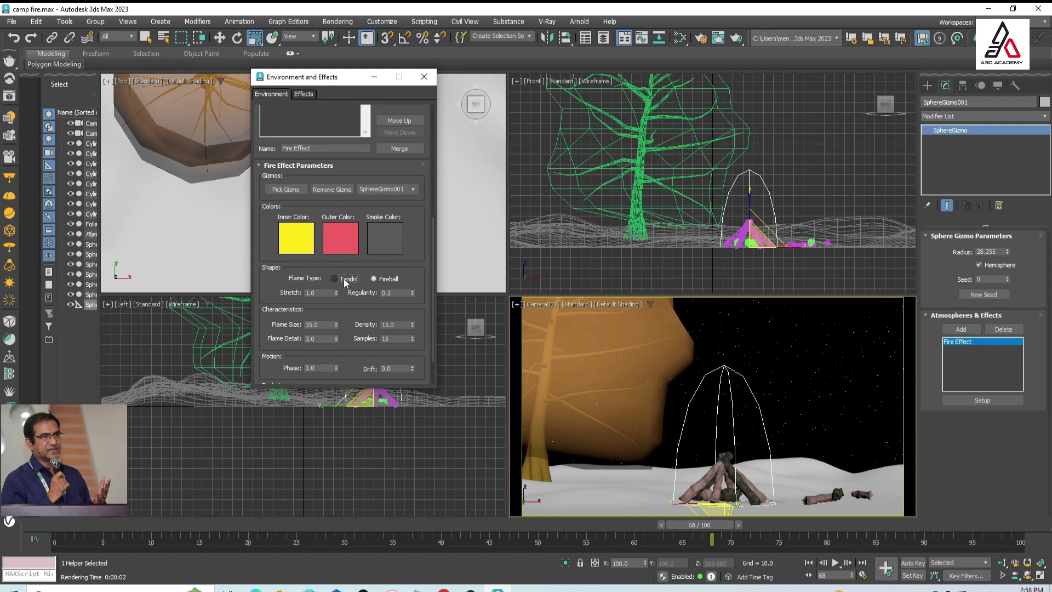
{"action": "double_click", "coordinate": [313, 293]}
{"action": "type", "text": "1."}
{"action": "double_click", "coordinate": [325, 325]}
{"action": "type", "text": "10"}
Set Flame Detail to 8 and Density to 40, then re-render the frame
{"action": "double_click", "coordinate": [320, 338]}
{"action": "type", "text": "8"}
{"action": "key", "text": "Return"}
{"action": "double_click", "coordinate": [395, 325]}
{"action": "type", "text": "40"}
{"action": "key", "text": "Return"}
{"action": "left_click", "coordinate": [737, 43]}
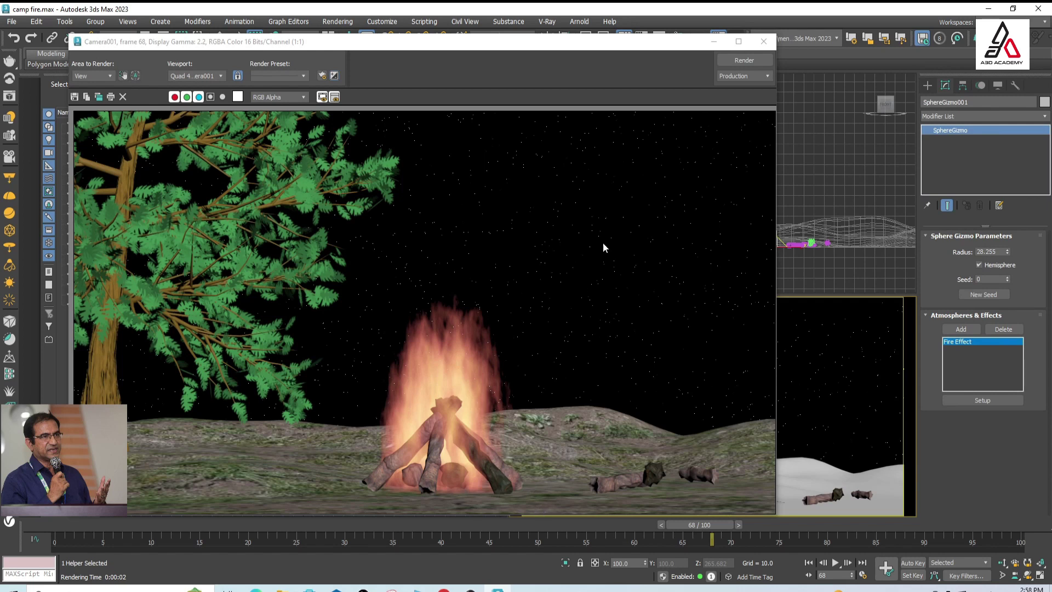
At frame 100 with Auto Key on, key the fire's Phase and Drift to 120
{"action": "left_click", "coordinate": [764, 41]}
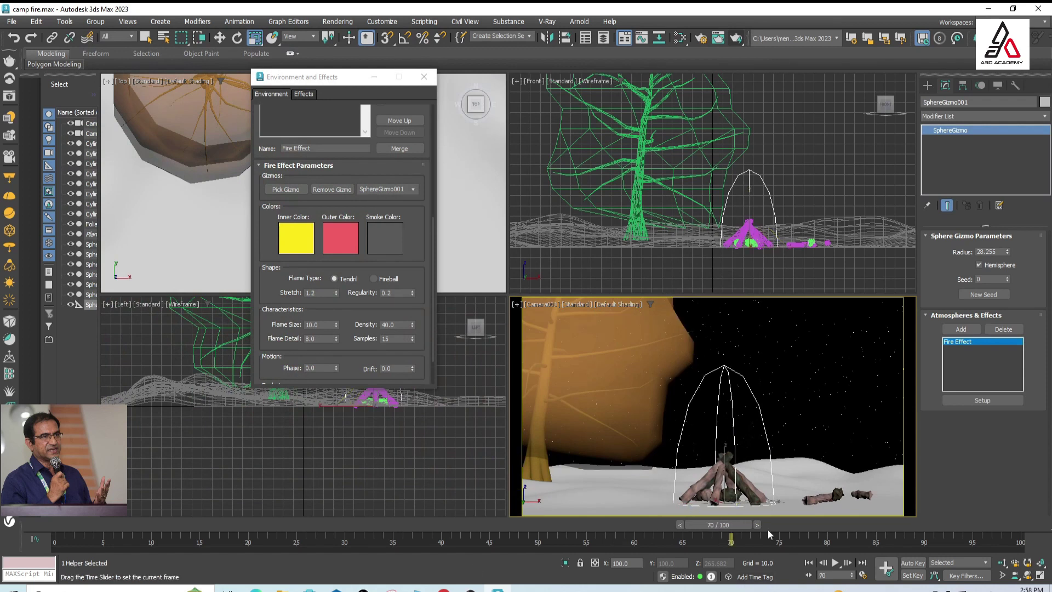
{"action": "left_click_drag", "start_coordinate": [767, 526], "coordinate": [1019, 525]}
{"action": "key", "text": "r"}
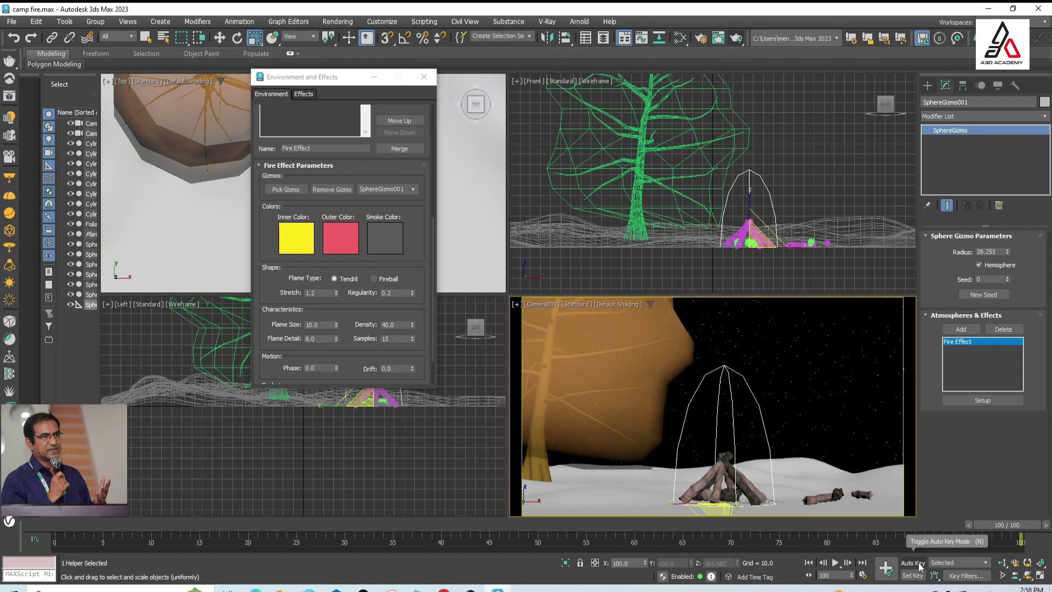
{"action": "left_click", "coordinate": [912, 562]}
{"action": "scroll", "coordinate": [411, 329], "scroll_direction": "down", "scroll_amount": 2}
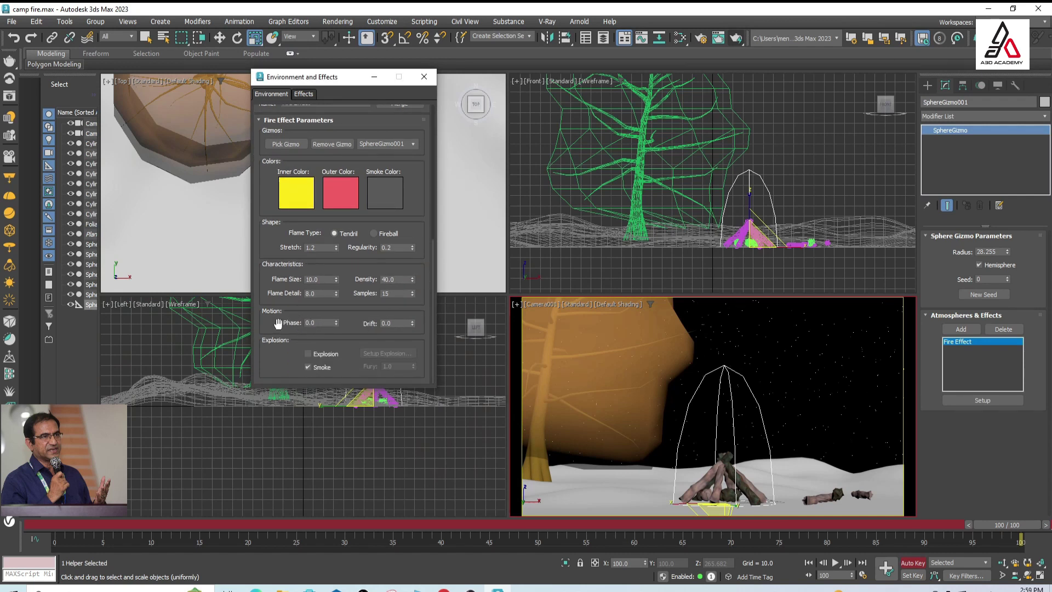
{"action": "double_click", "coordinate": [310, 323]}
{"action": "key", "text": "Tab"}
Turn off Auto Key and make the Drift curve a linear 0–10 ramp over frames 0–100
{"action": "left_click", "coordinate": [911, 562]}
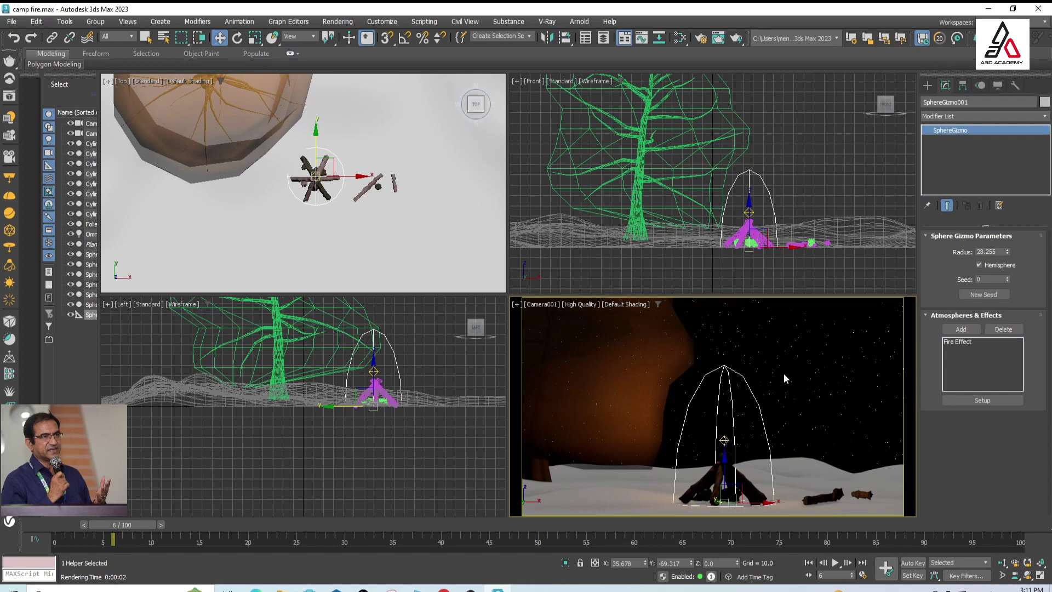
{"action": "right_click", "coordinate": [751, 393]}
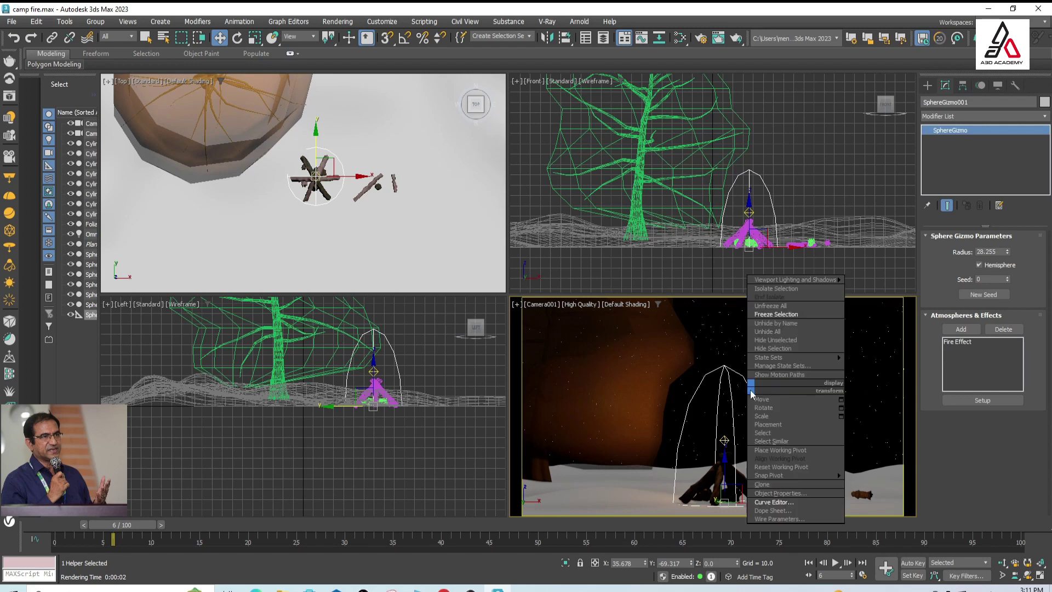
{"action": "left_click", "coordinate": [788, 503]}
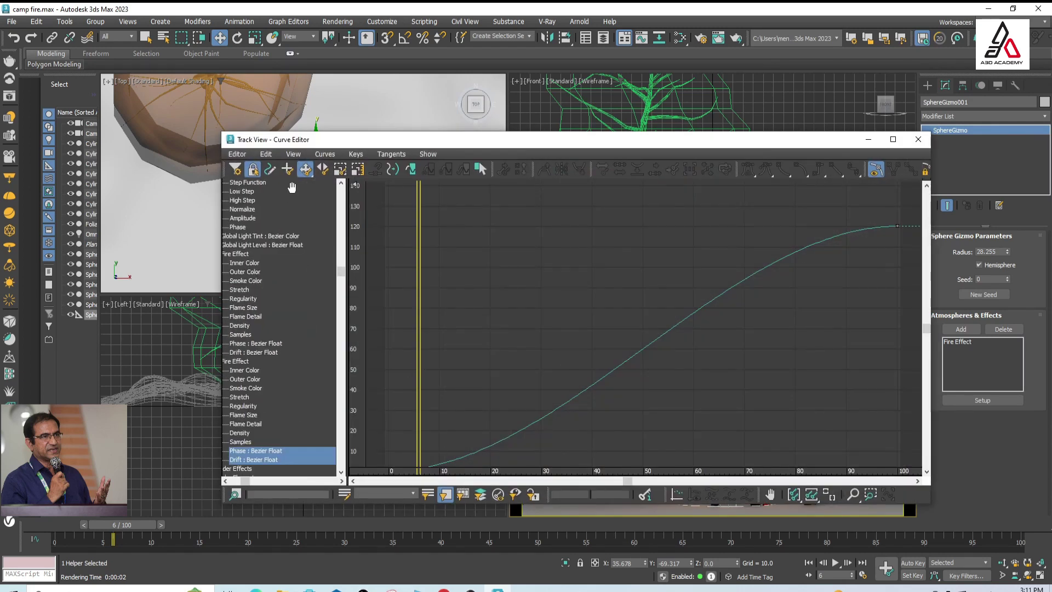
{"action": "scroll", "coordinate": [294, 416], "scroll_direction": "down", "scroll_amount": 6}
{"action": "left_click", "coordinate": [812, 495]}
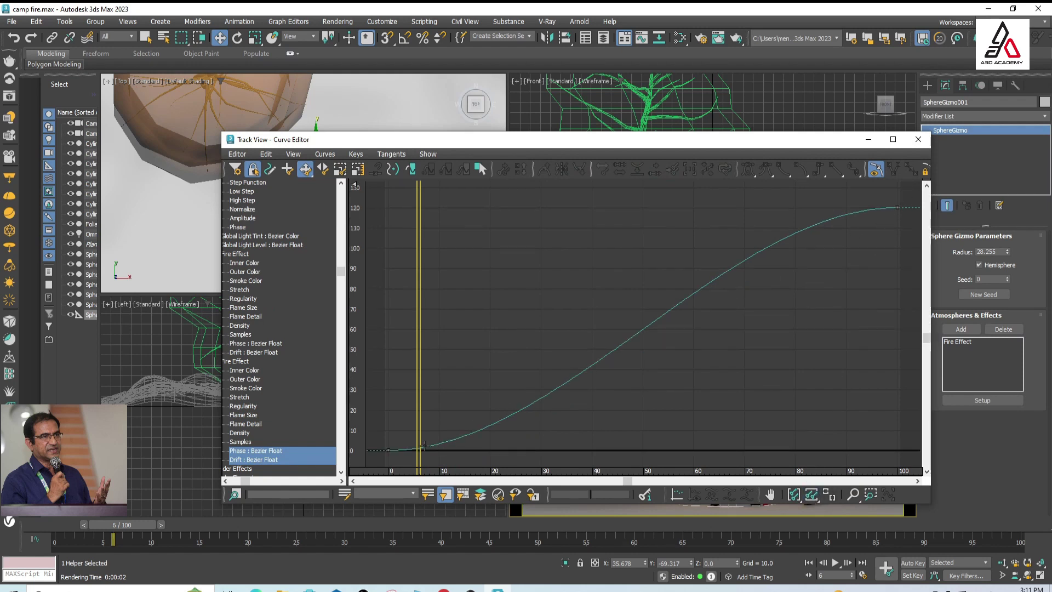
{"action": "right_click", "coordinate": [399, 324]}
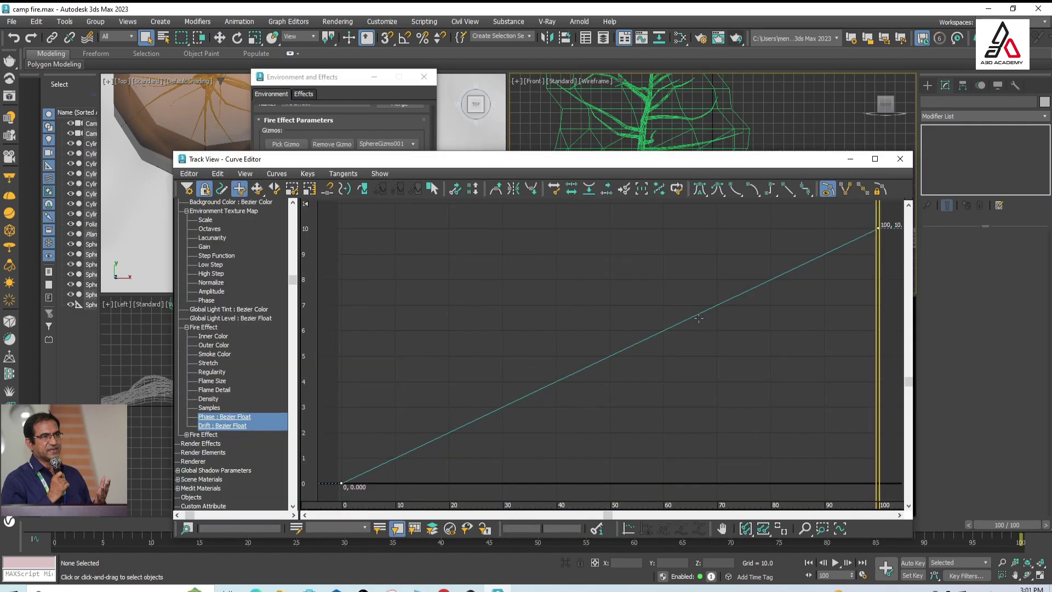
{"action": "left_click", "coordinate": [752, 189]}
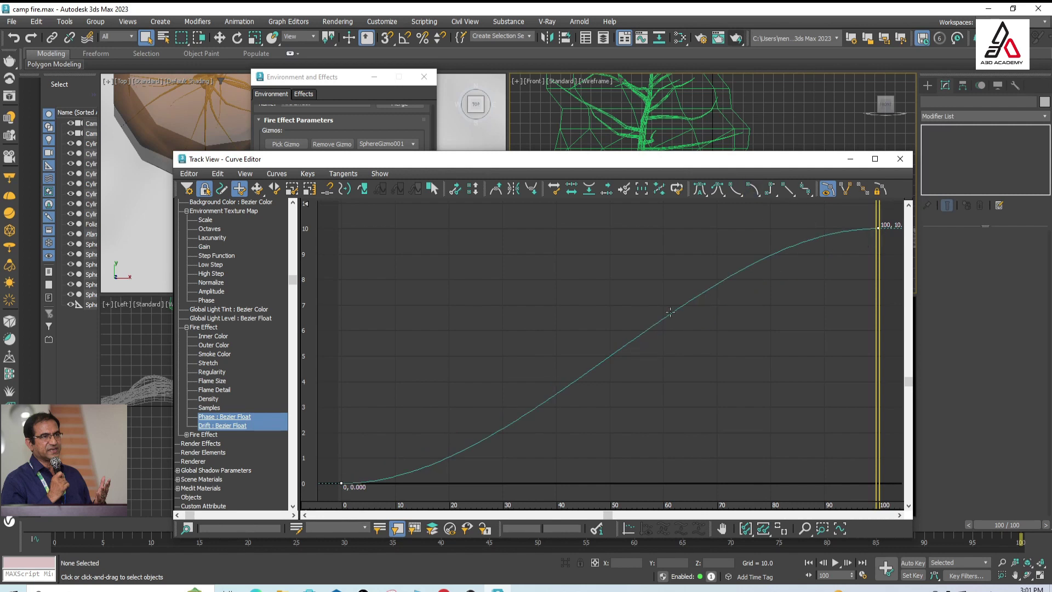
{"action": "left_click", "coordinate": [787, 189]}
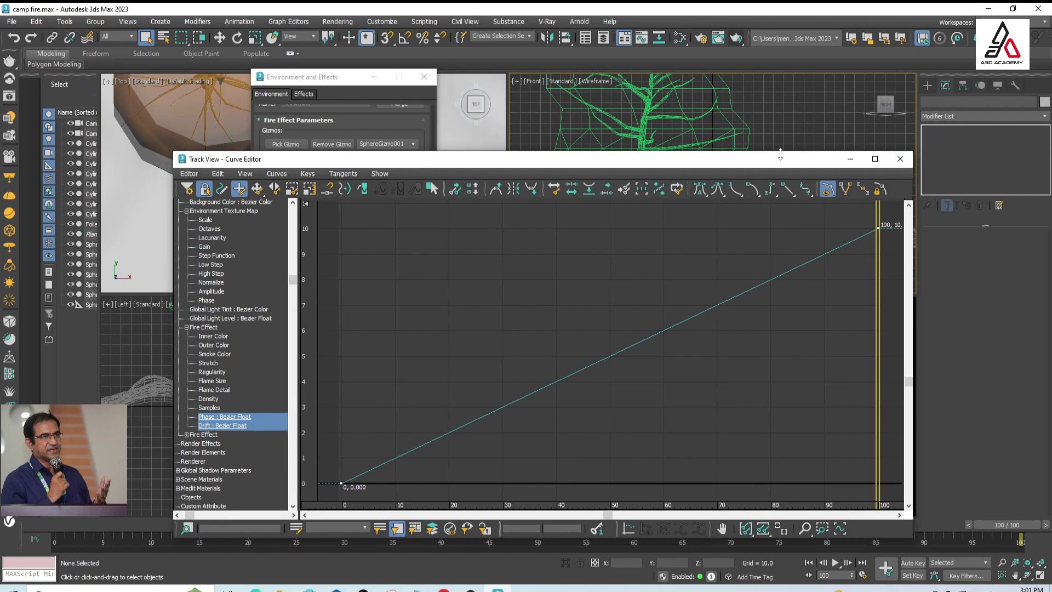
Put away the Curve Editor and close the Environment and Effects window
{"action": "left_click_drag", "start_coordinate": [806, 164], "coordinate": [526, 192]}
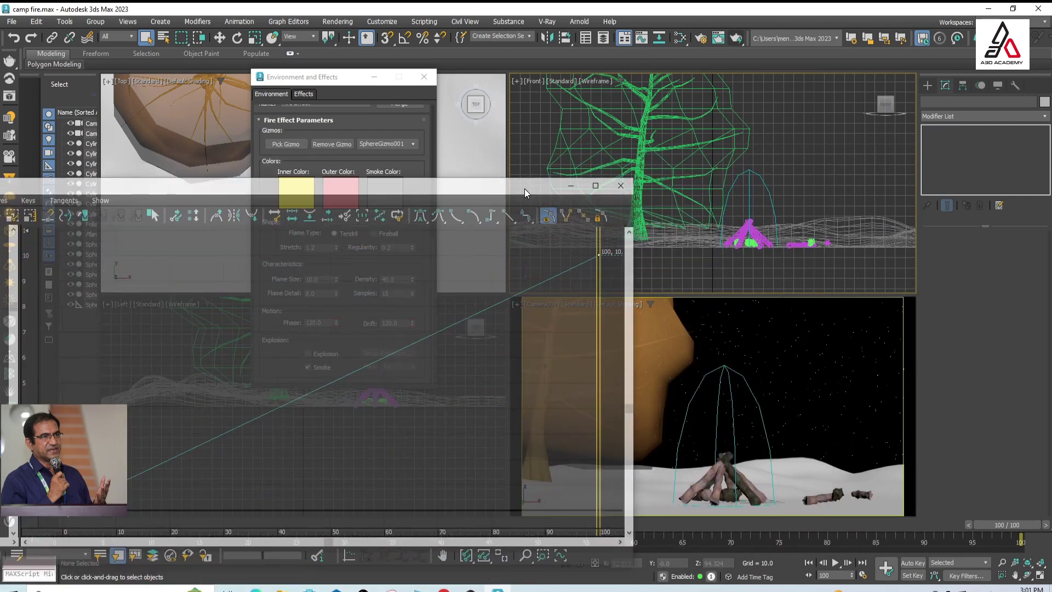
{"action": "left_click", "coordinate": [649, 235]}
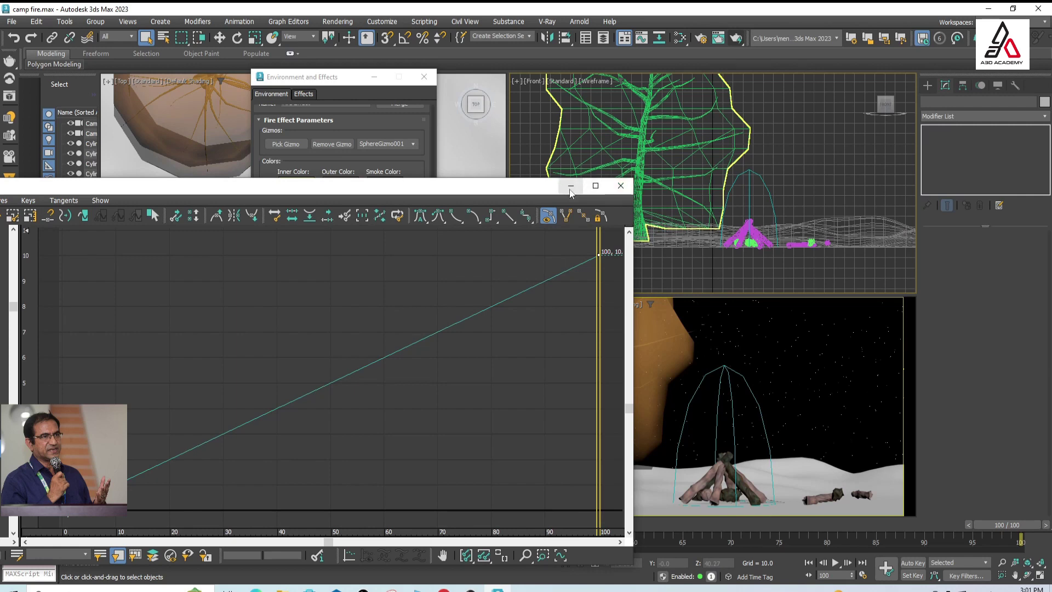
{"action": "left_click", "coordinate": [570, 186]}
{"action": "left_click", "coordinate": [750, 443]}
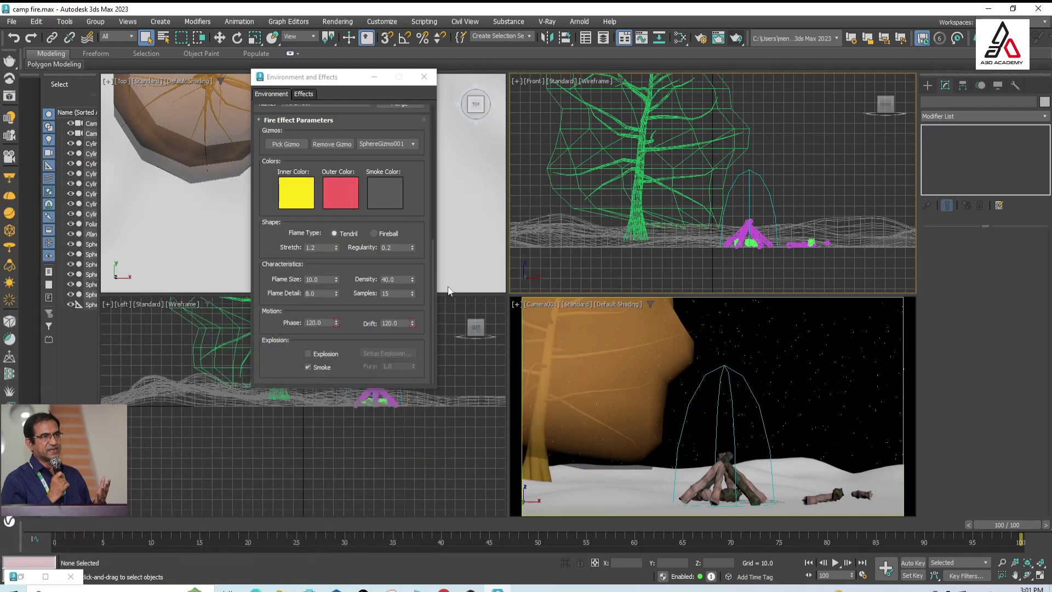
{"action": "left_click", "coordinate": [423, 77]}
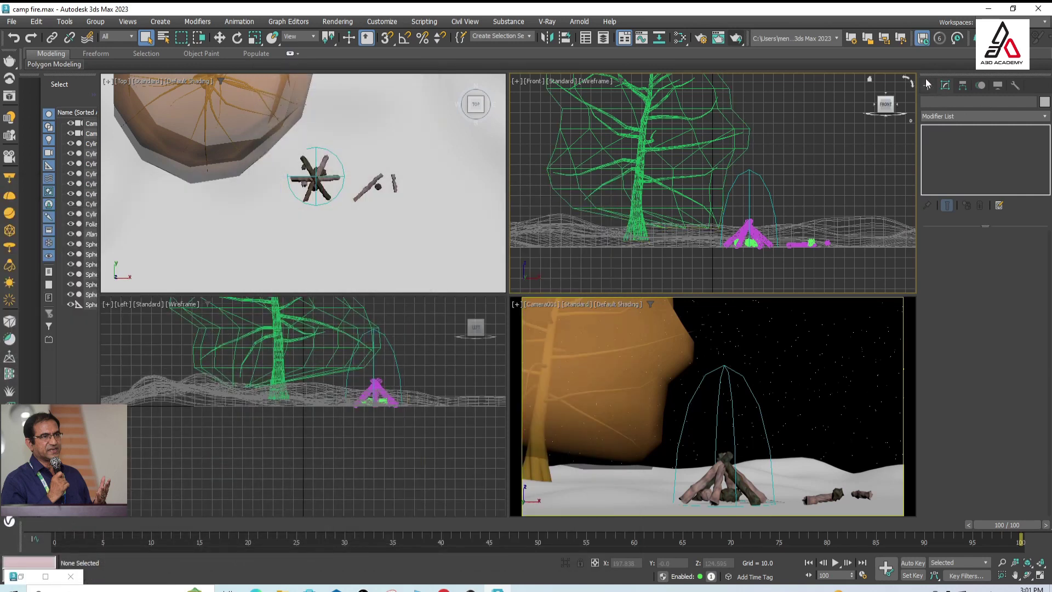
{"action": "left_click", "coordinate": [927, 85]}
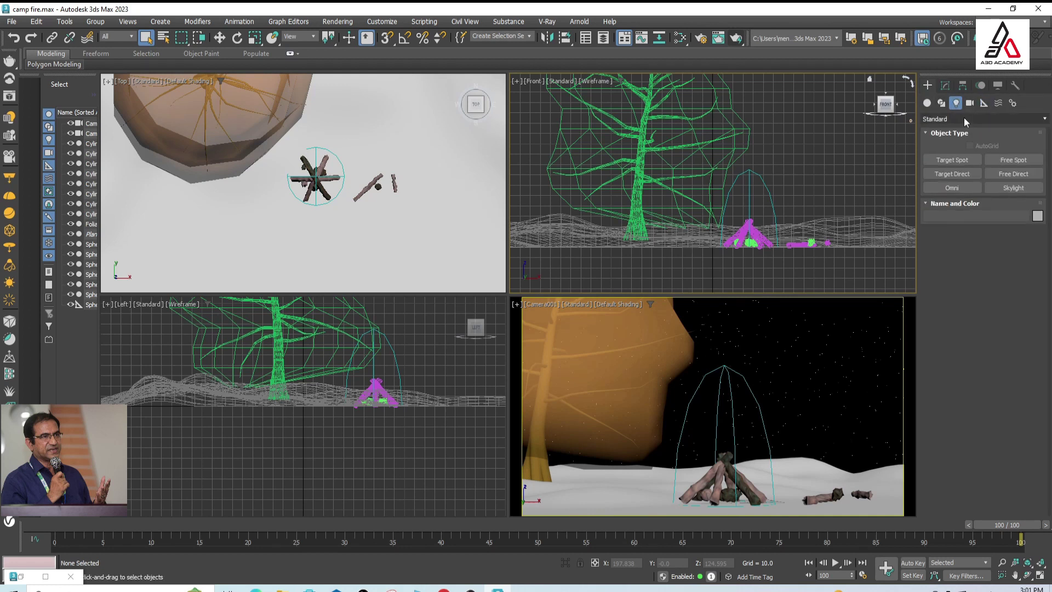
Create Omni001 aligned to the fire gizmo, raise it to height 33.686, and test-render the camera view
{"action": "left_click", "coordinate": [954, 188]}
{"action": "left_click", "coordinate": [847, 160]}
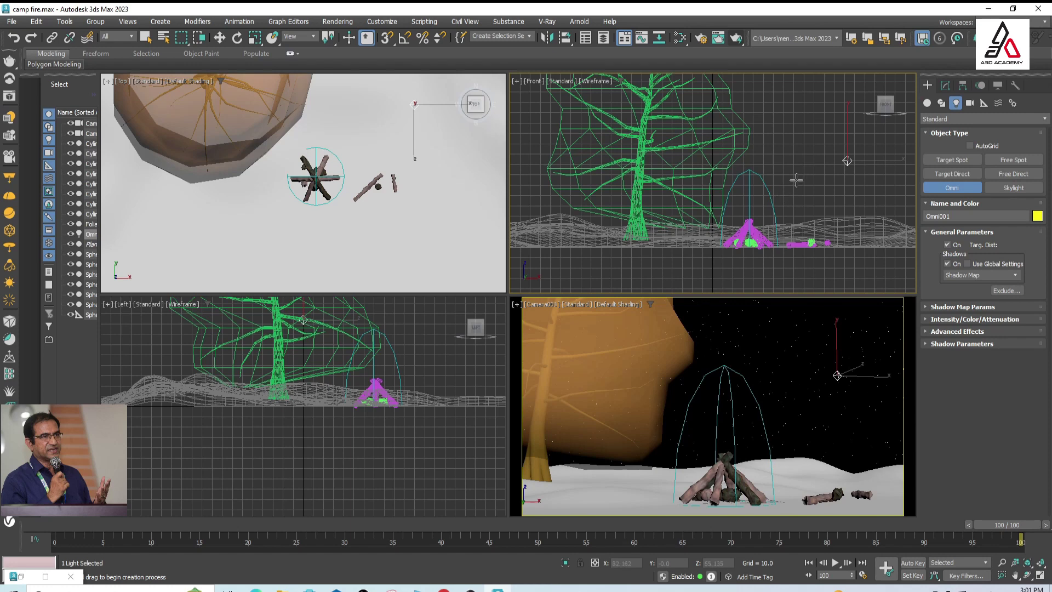
{"action": "key", "text": "alt+a"}
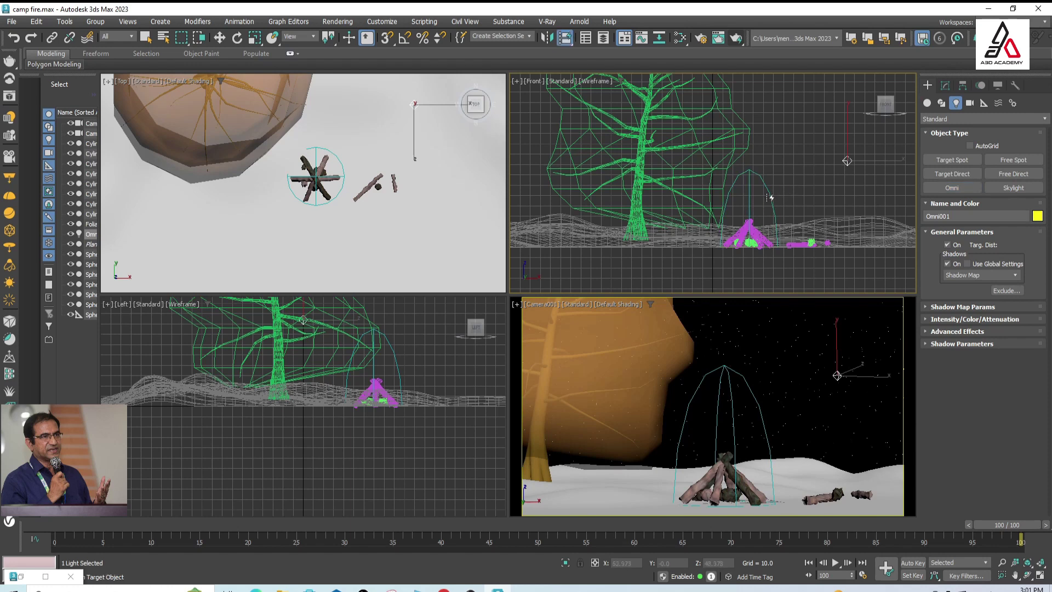
{"action": "left_click", "coordinate": [768, 196]}
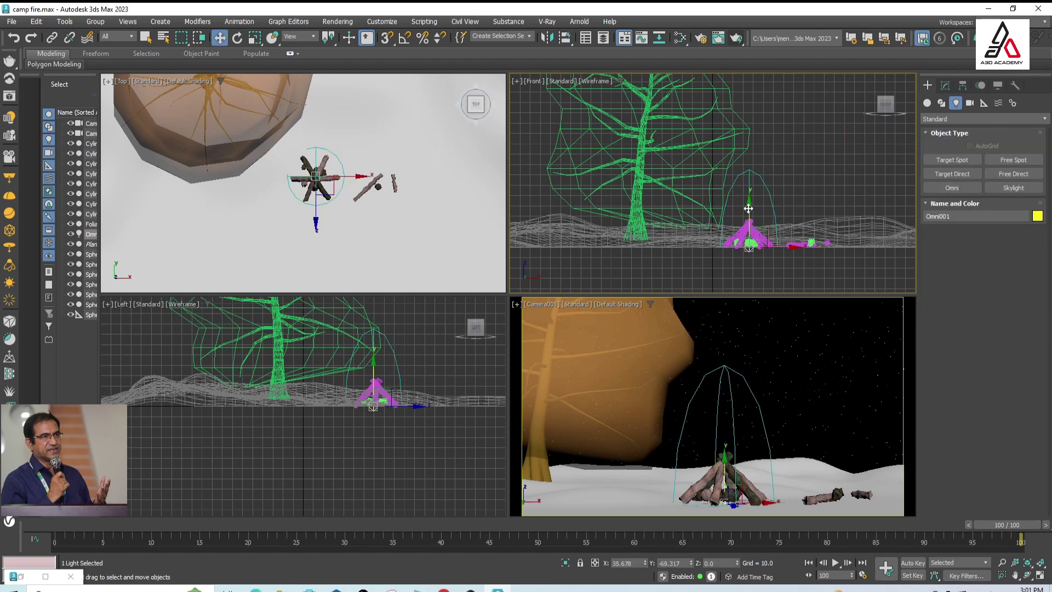
{"action": "left_click_drag", "start_coordinate": [724, 479], "coordinate": [725, 439]}
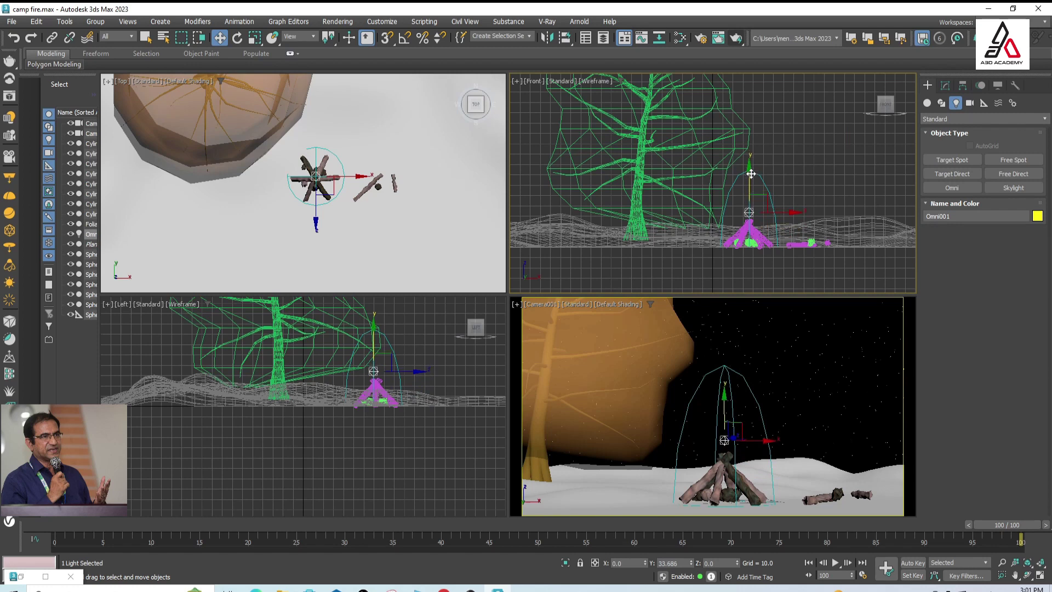
{"action": "right_click", "coordinate": [785, 332]}
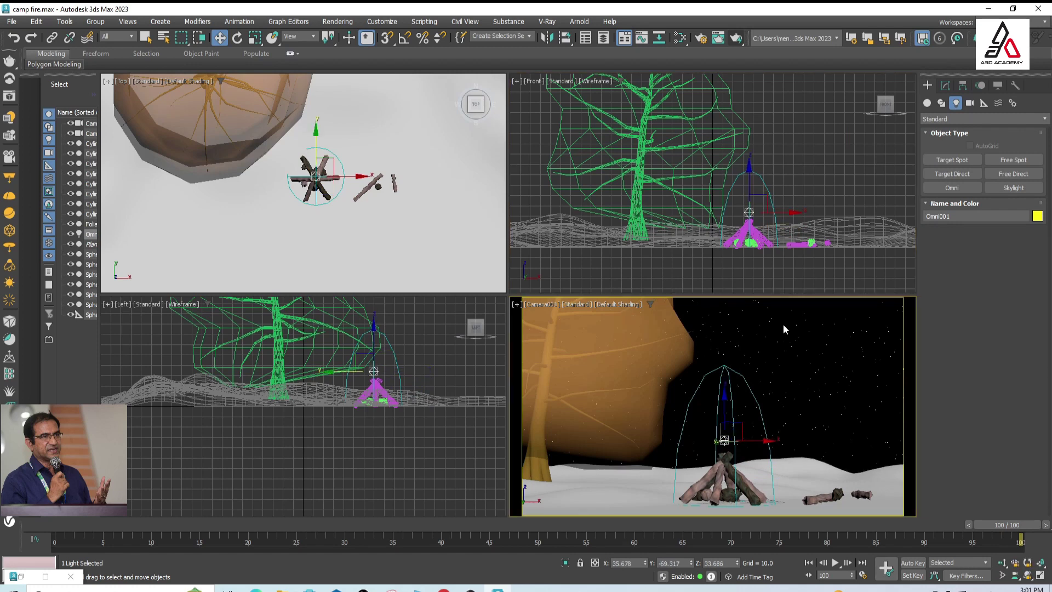
{"action": "key", "text": "shift+q"}
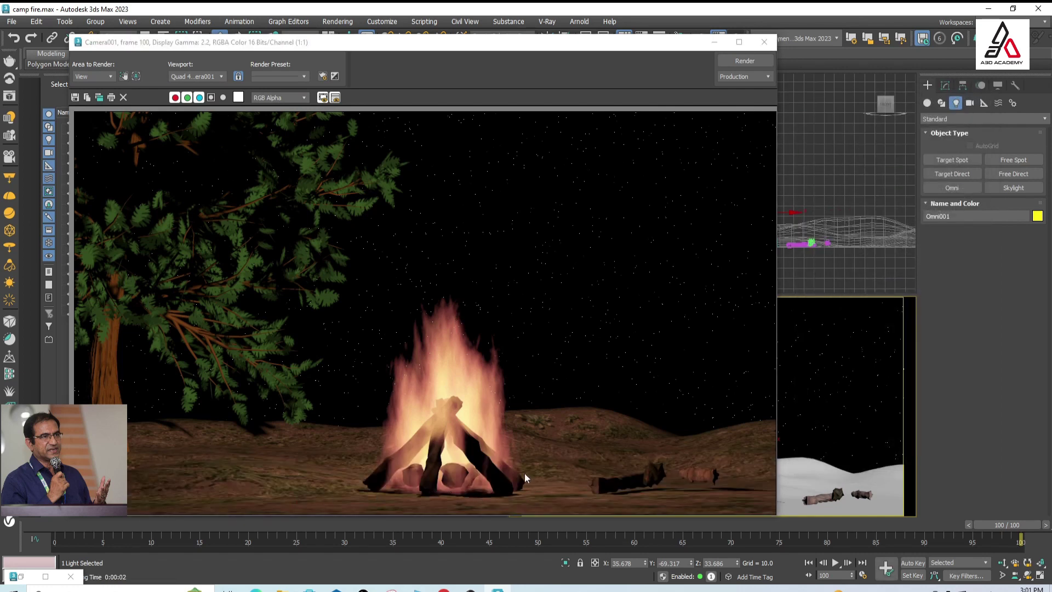
{"action": "left_click", "coordinate": [764, 43]}
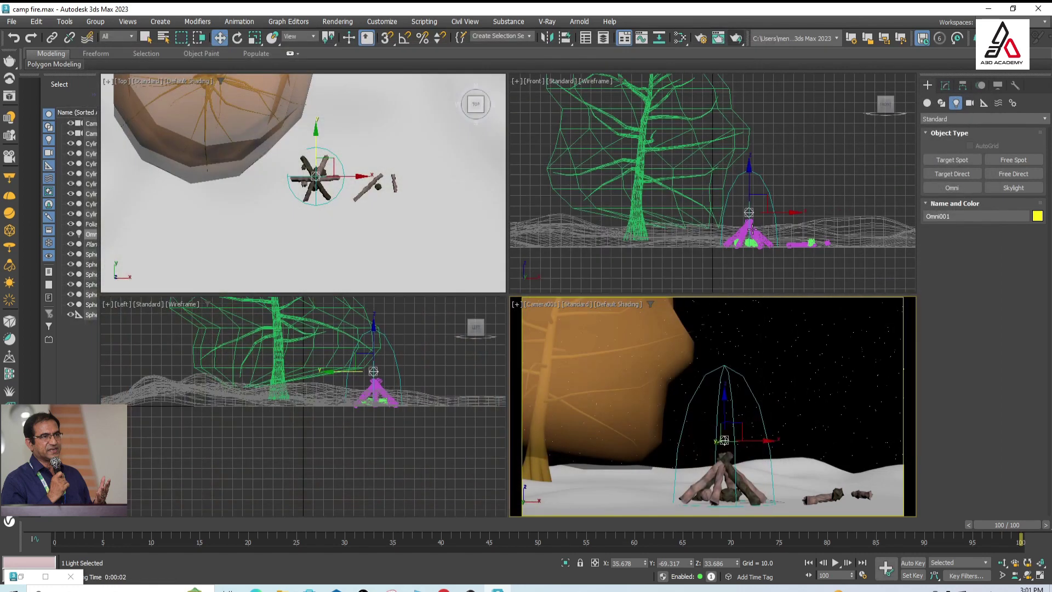
Try ray traced shadows, revert to Shadow Map, and keep the multiplier at 1.0
{"action": "left_click", "coordinate": [945, 85]}
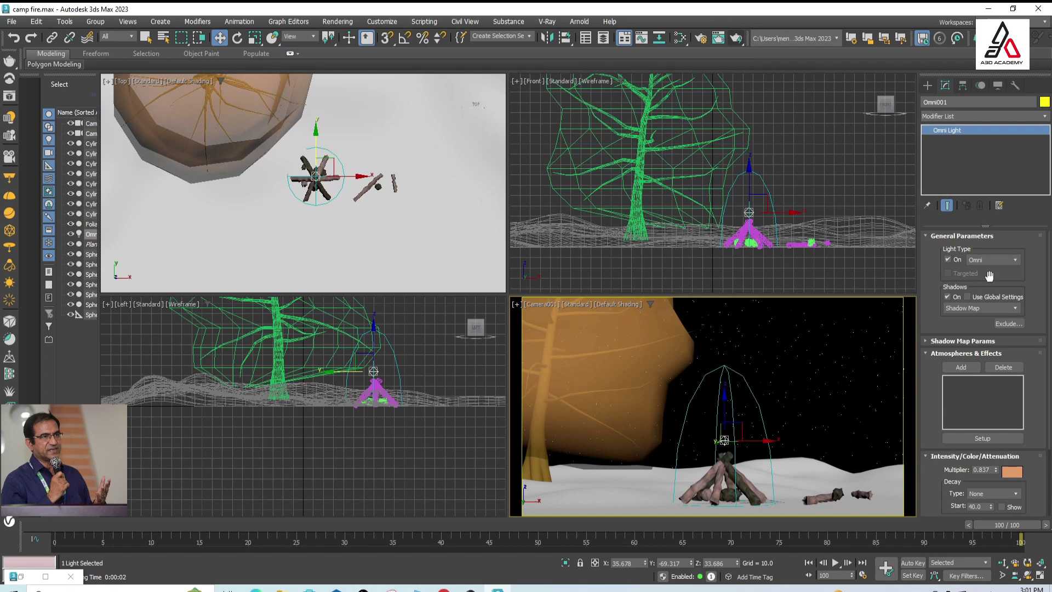
{"action": "left_click", "coordinate": [1007, 310]}
{"action": "left_click", "coordinate": [968, 343]}
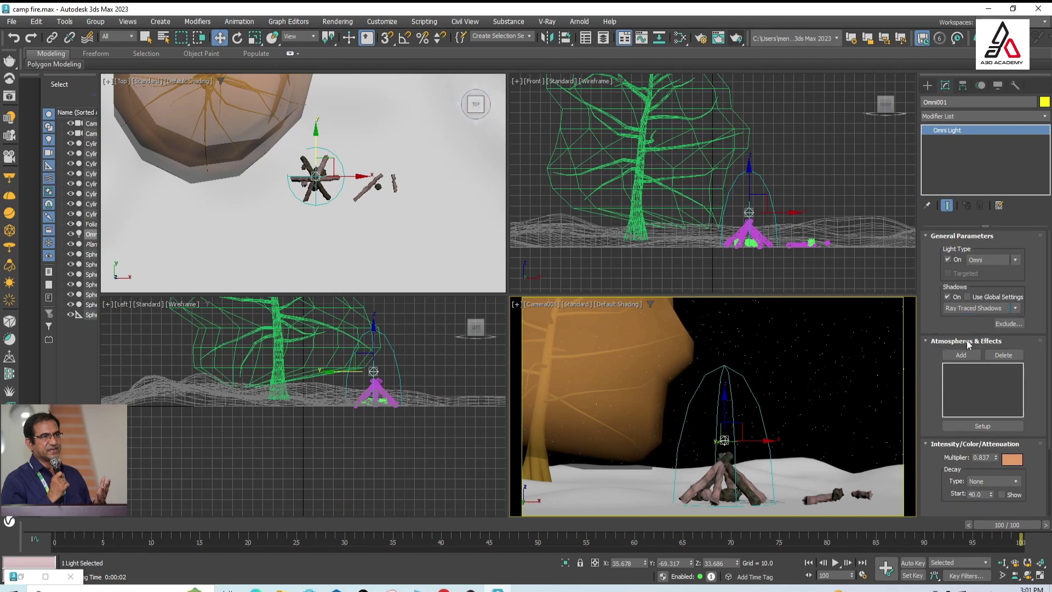
{"action": "left_click", "coordinate": [969, 308]}
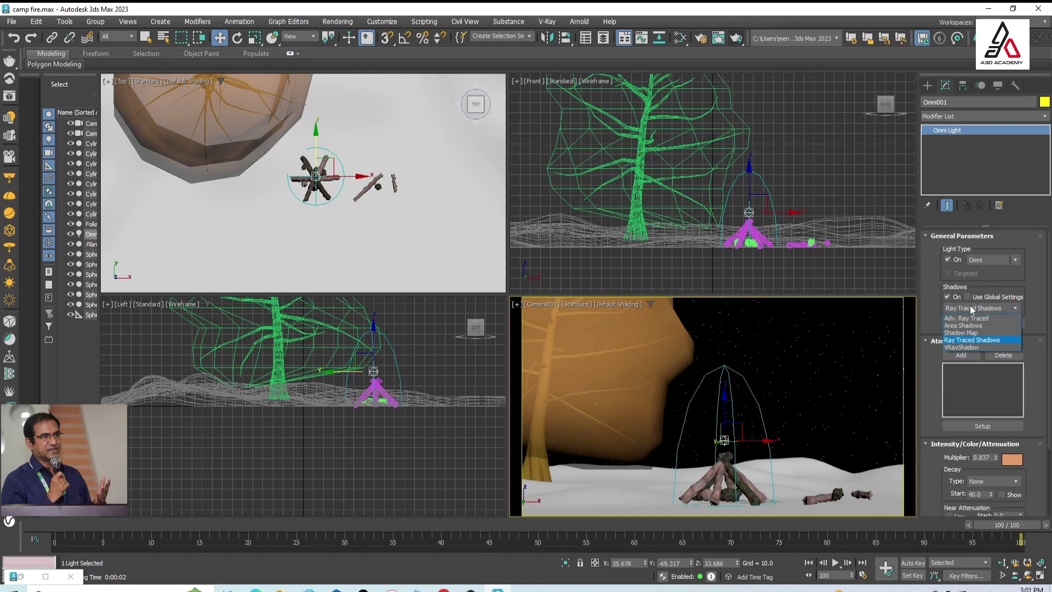
{"action": "left_click", "coordinate": [964, 332]}
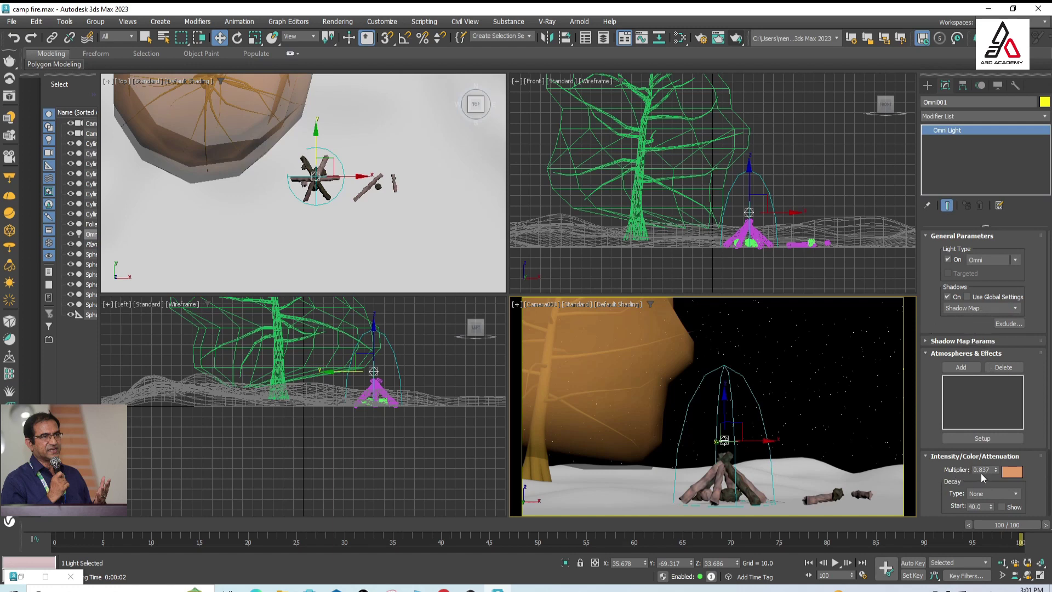
{"action": "type", "text": "1"}
{"action": "key", "text": "Return"}
Set the Omni light colour to orange (Red 185, Green 105, Blue 1)
{"action": "left_click", "coordinate": [1012, 472]}
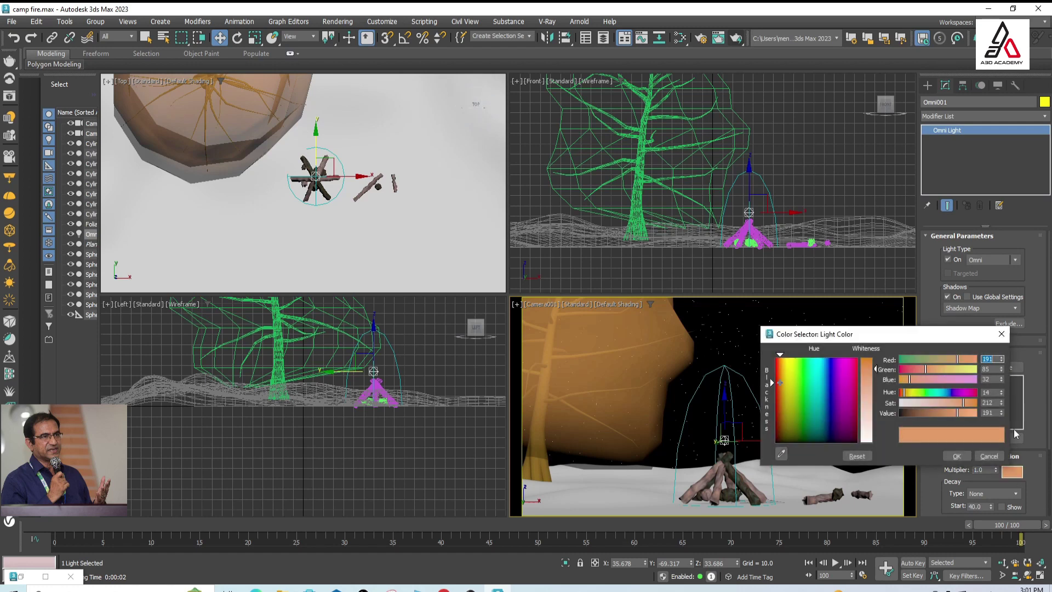
{"action": "left_click_drag", "start_coordinate": [882, 435], "coordinate": [876, 442]}
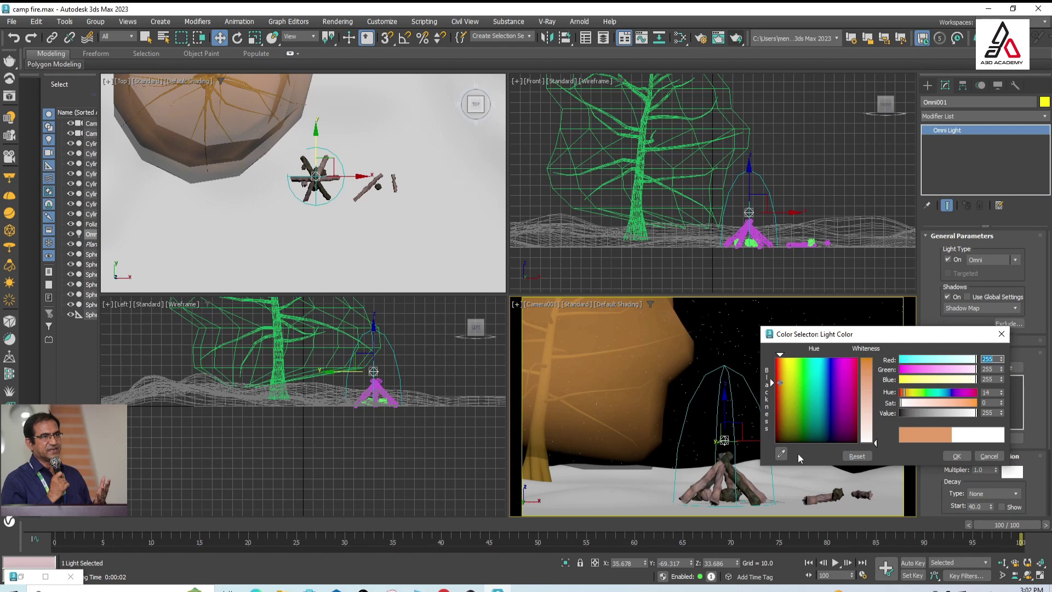
{"action": "left_click", "coordinate": [782, 453]}
{"action": "left_click", "coordinate": [783, 368]}
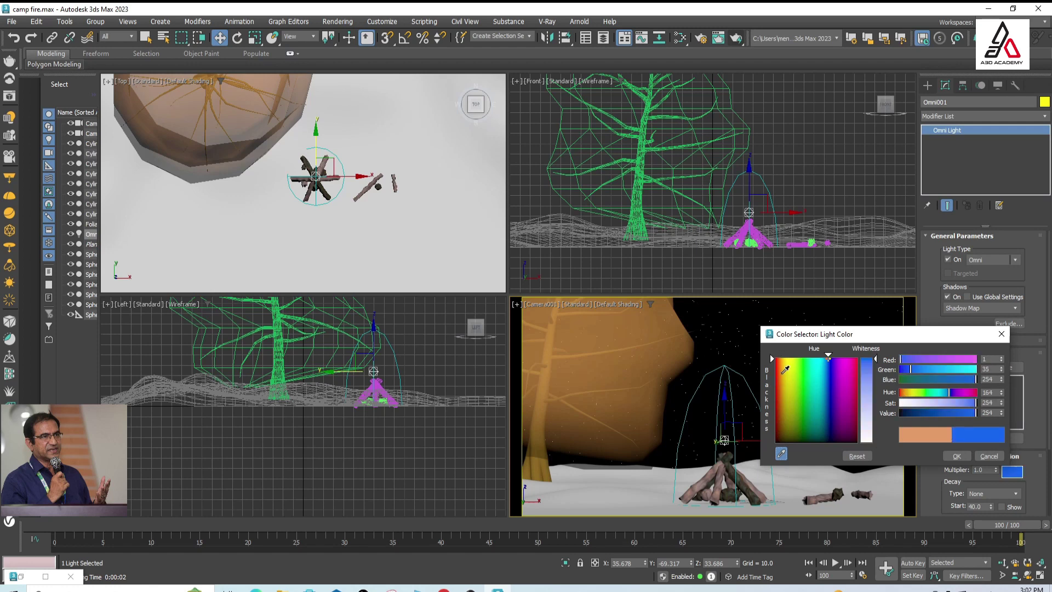
{"action": "left_click", "coordinate": [782, 380]}
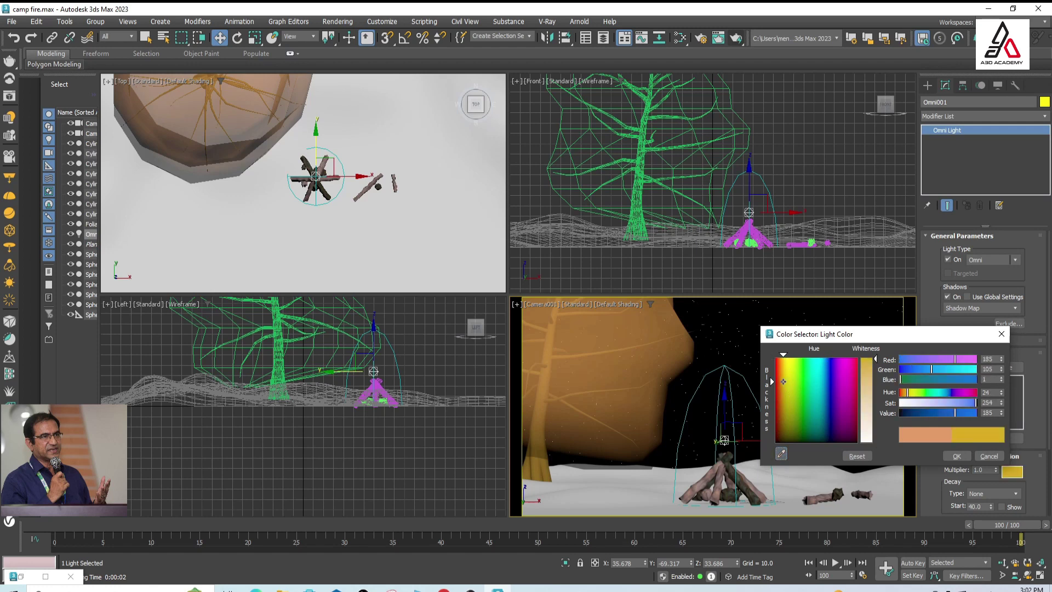
{"action": "left_click", "coordinate": [958, 458]}
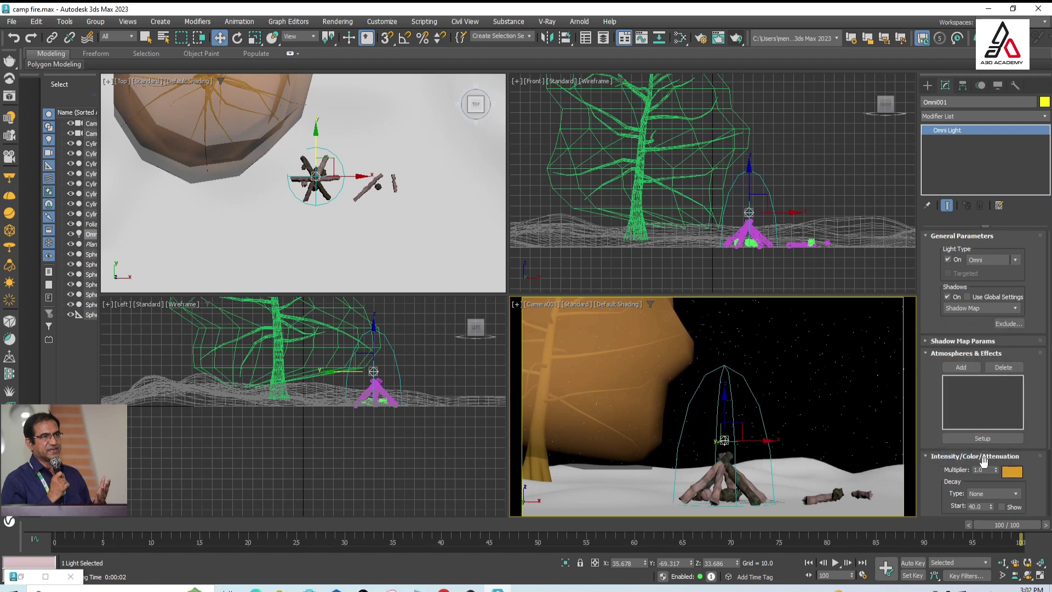
Test-render the campfire, then set the light's decay to Inverse Square and re-render
{"action": "left_click", "coordinate": [737, 41]}
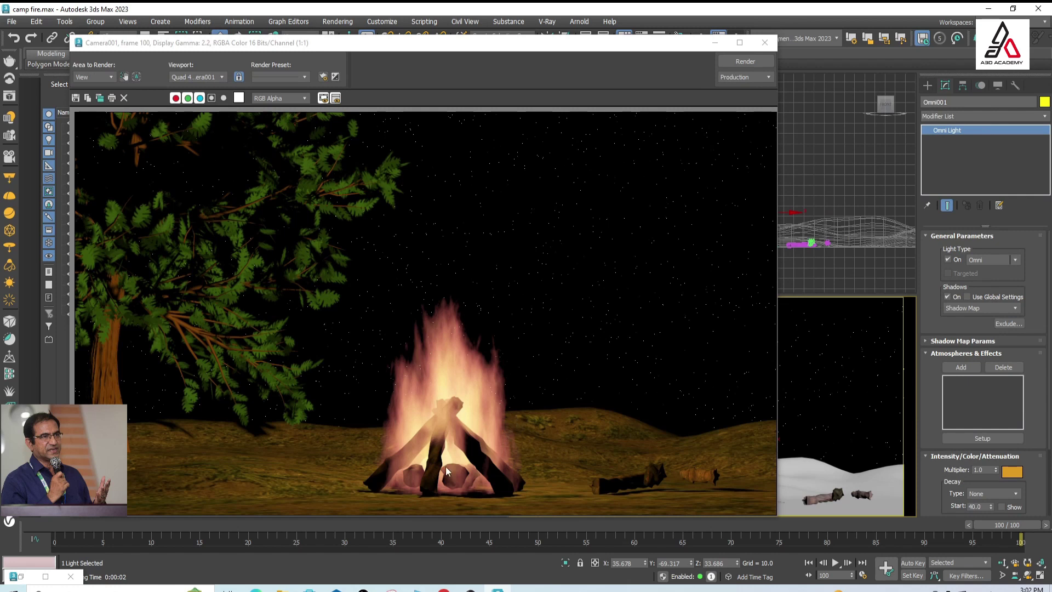
{"action": "left_click", "coordinate": [764, 42]}
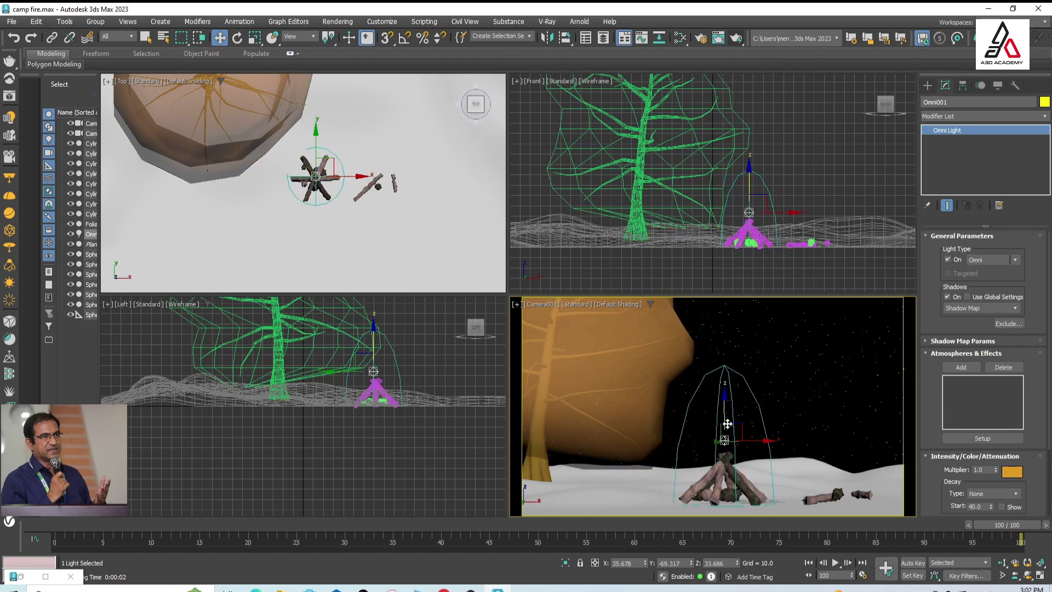
{"action": "scroll", "coordinate": [922, 418], "scroll_direction": "down", "scroll_amount": 3}
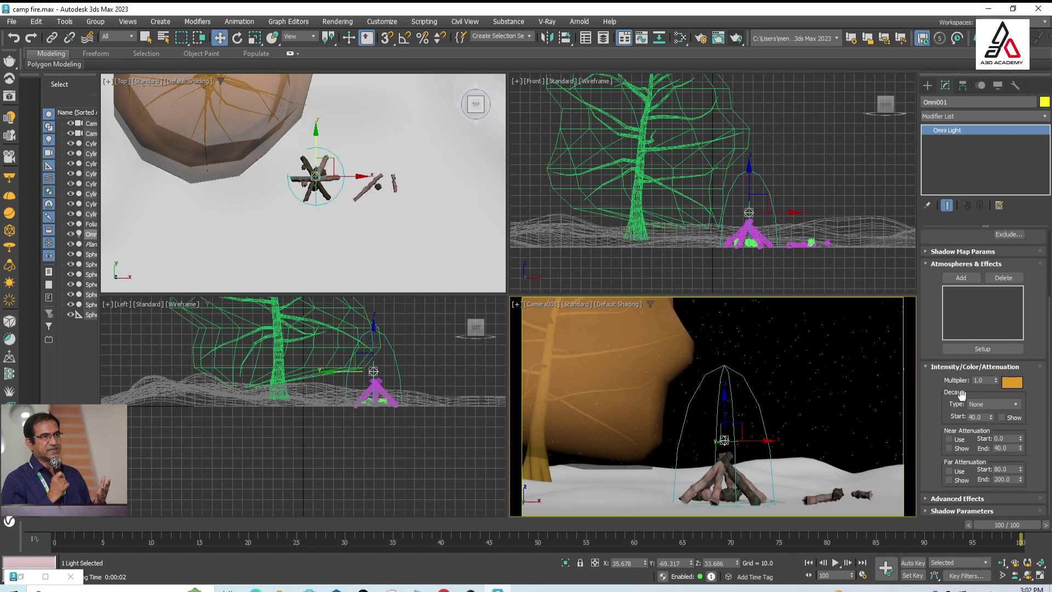
{"action": "left_click", "coordinate": [990, 406]}
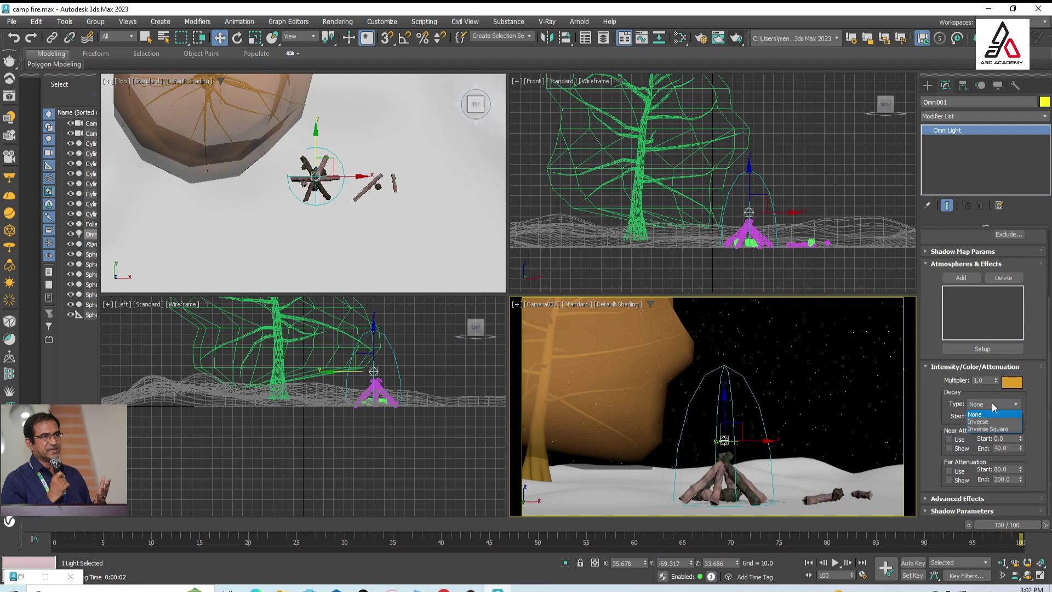
{"action": "left_click", "coordinate": [990, 432]}
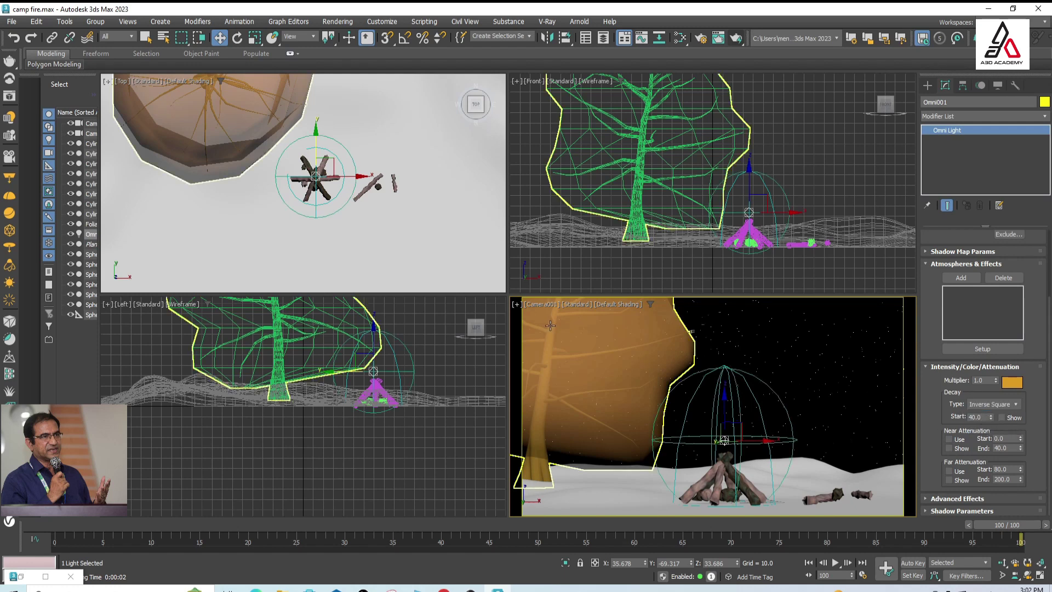
{"action": "left_click", "coordinate": [735, 38]}
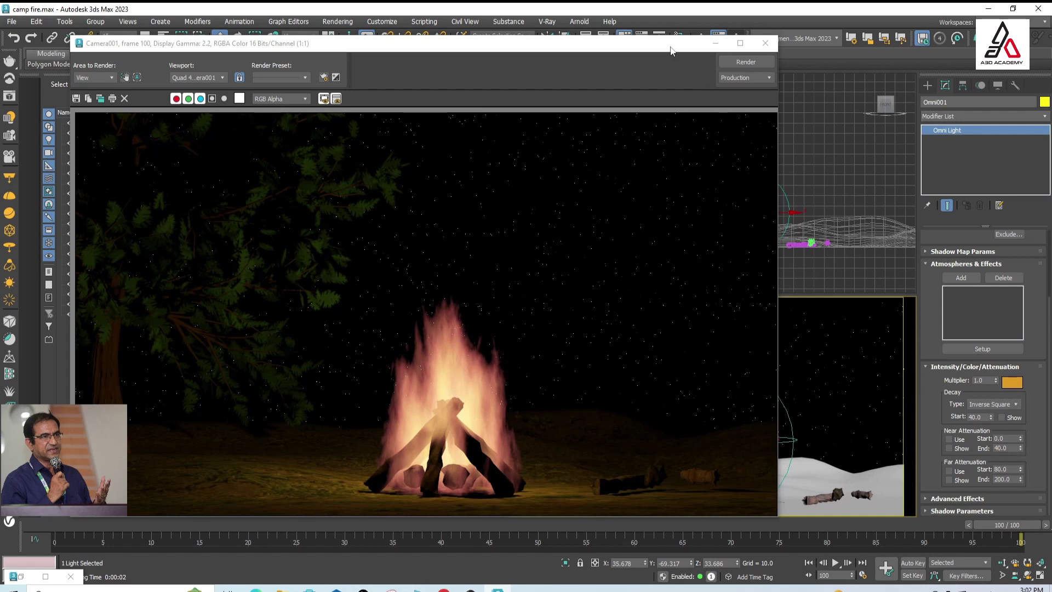
Close the test render and select the Omni light's Multiplier value for editing
{"action": "left_click_drag", "start_coordinate": [671, 51], "coordinate": [510, 145]}
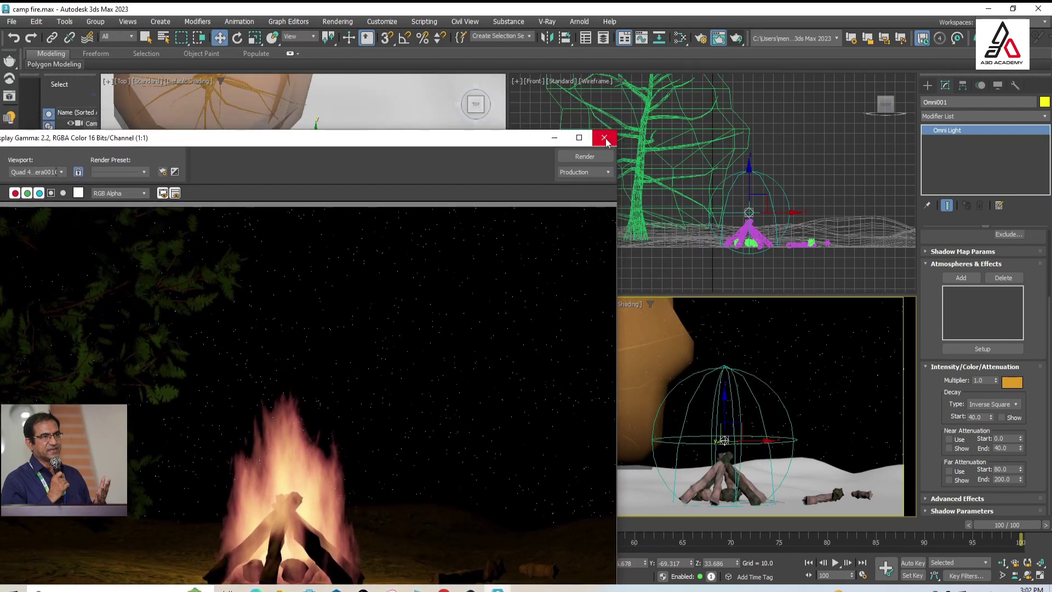
{"action": "left_click", "coordinate": [604, 138]}
{"action": "double_click", "coordinate": [978, 382]}
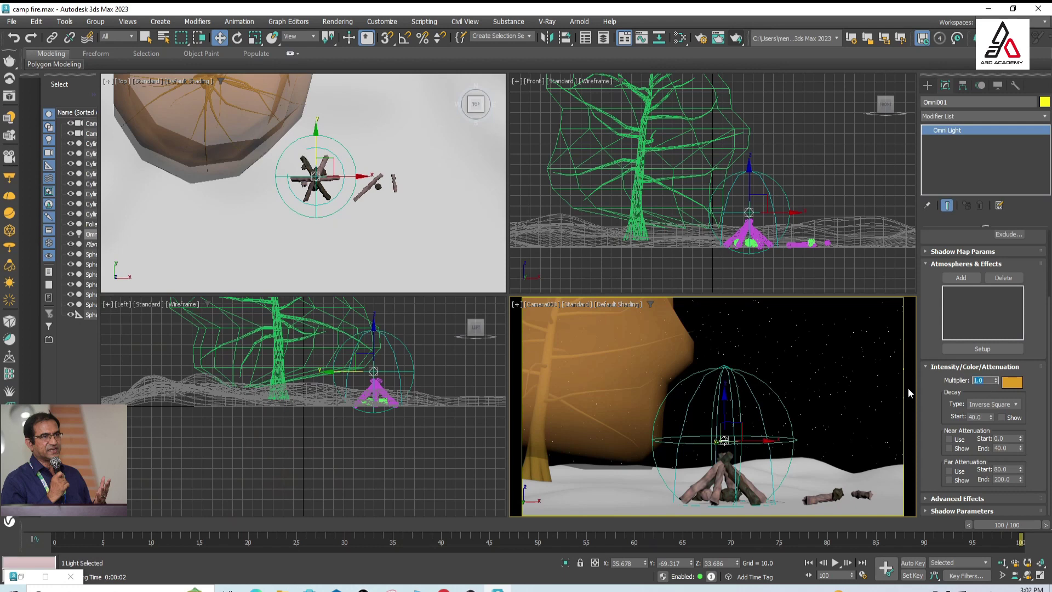
Set the Omni light's Multiplier to 1.5 and pick an option from its right-click menu
{"action": "type", "text": "1.5"}
{"action": "key", "text": "Return"}
{"action": "right_click", "coordinate": [725, 440]}
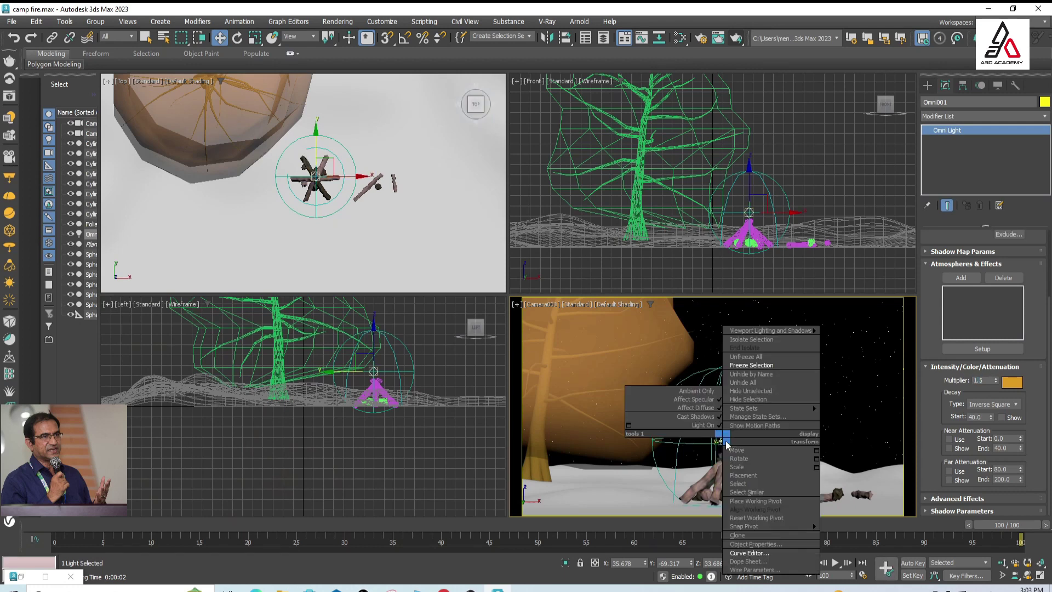
{"action": "left_click", "coordinate": [750, 543]}
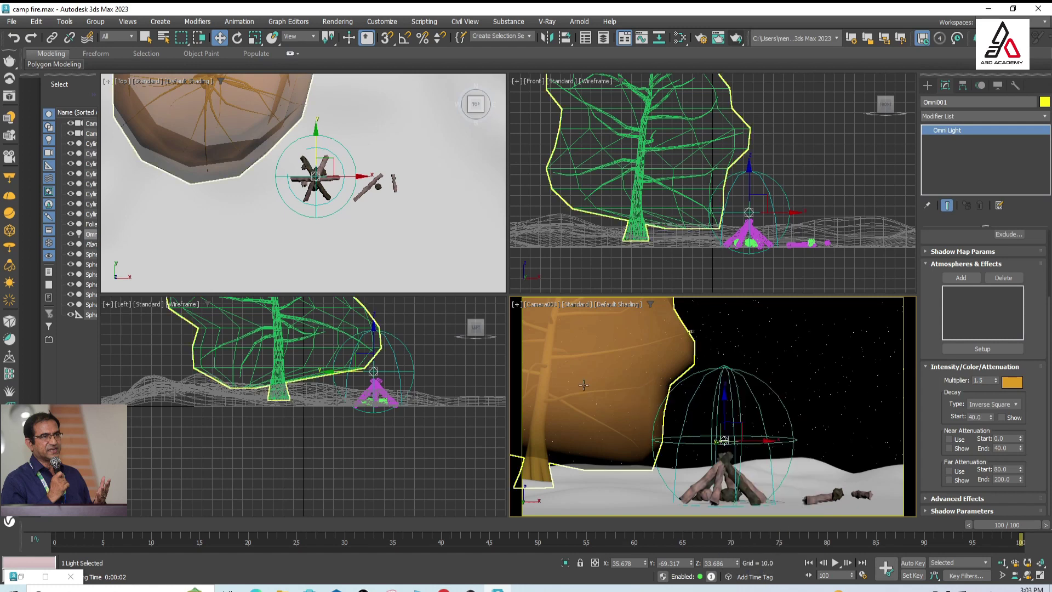
Restore the Curve Editor and select Omni001's Object (Omni Light) Multiplier track
{"action": "left_click", "coordinate": [46, 576]}
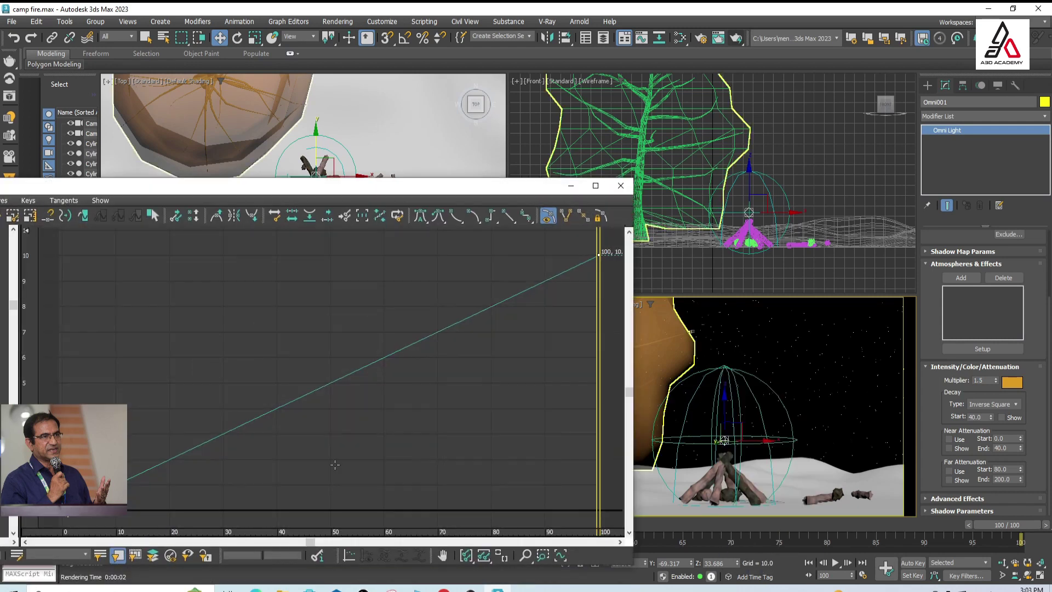
{"action": "left_click_drag", "start_coordinate": [346, 193], "coordinate": [541, 218]}
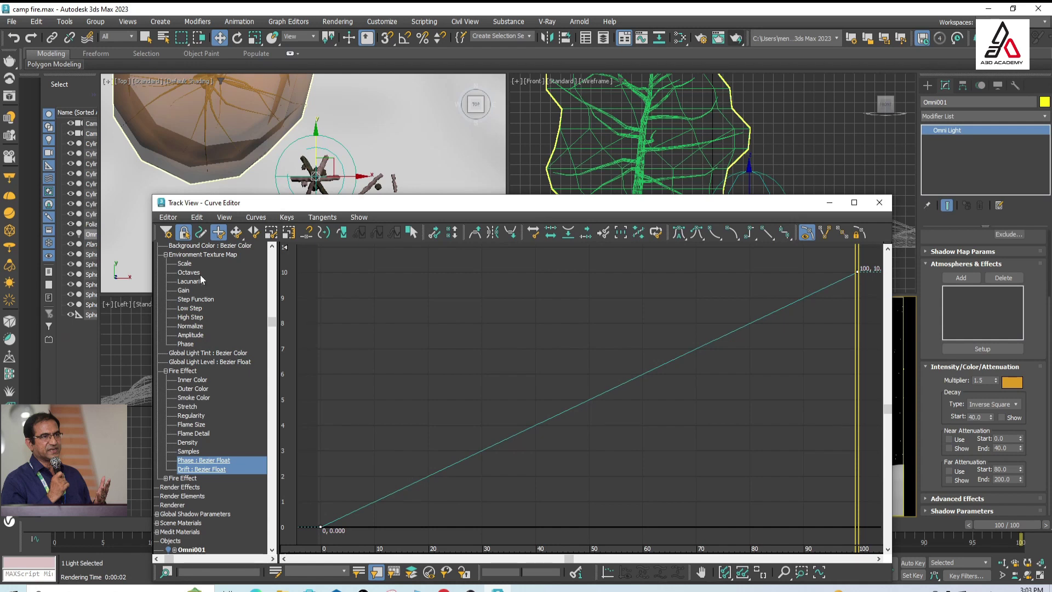
{"action": "scroll", "coordinate": [199, 274], "scroll_direction": "up", "scroll_amount": 4}
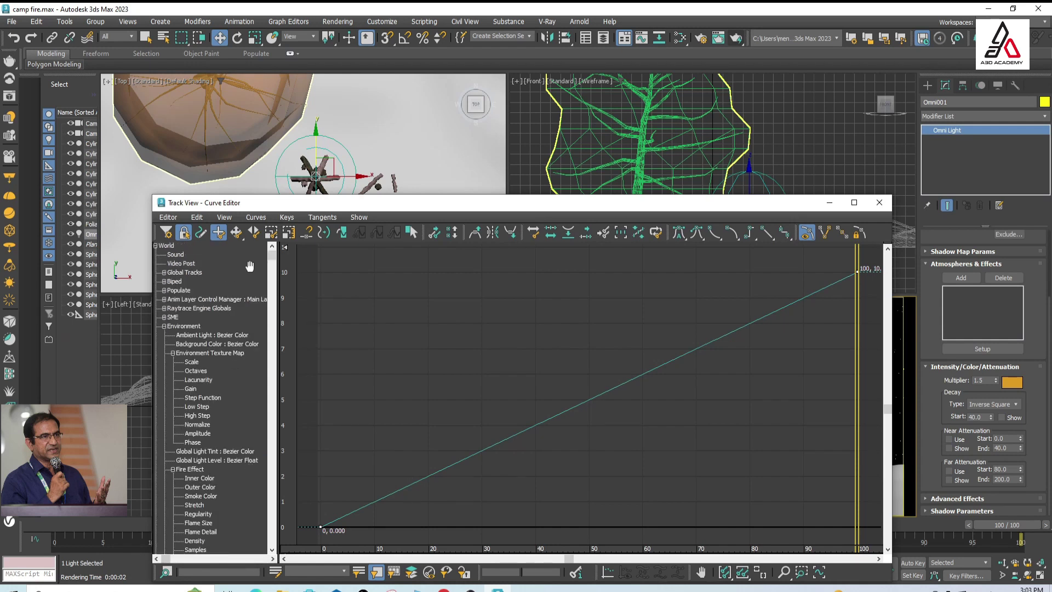
{"action": "left_click", "coordinate": [164, 326]}
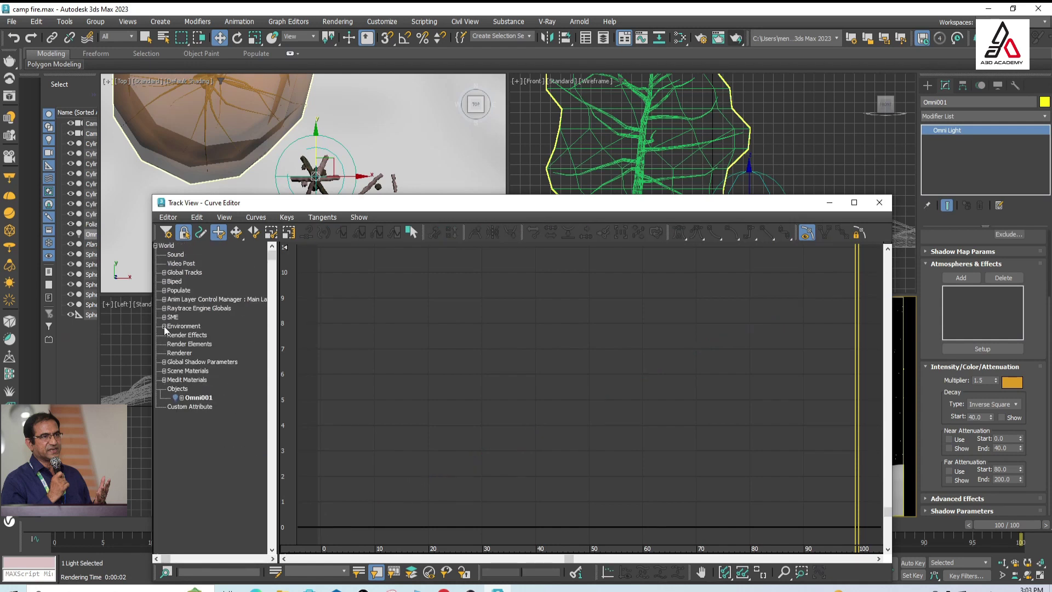
{"action": "left_click", "coordinate": [181, 397]}
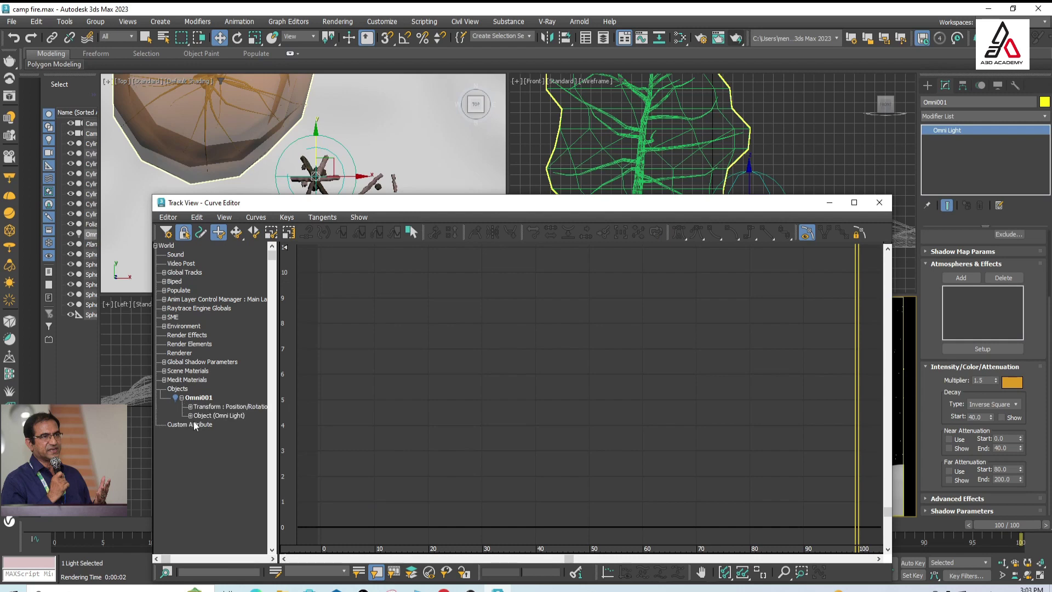
{"action": "left_click", "coordinate": [190, 416]}
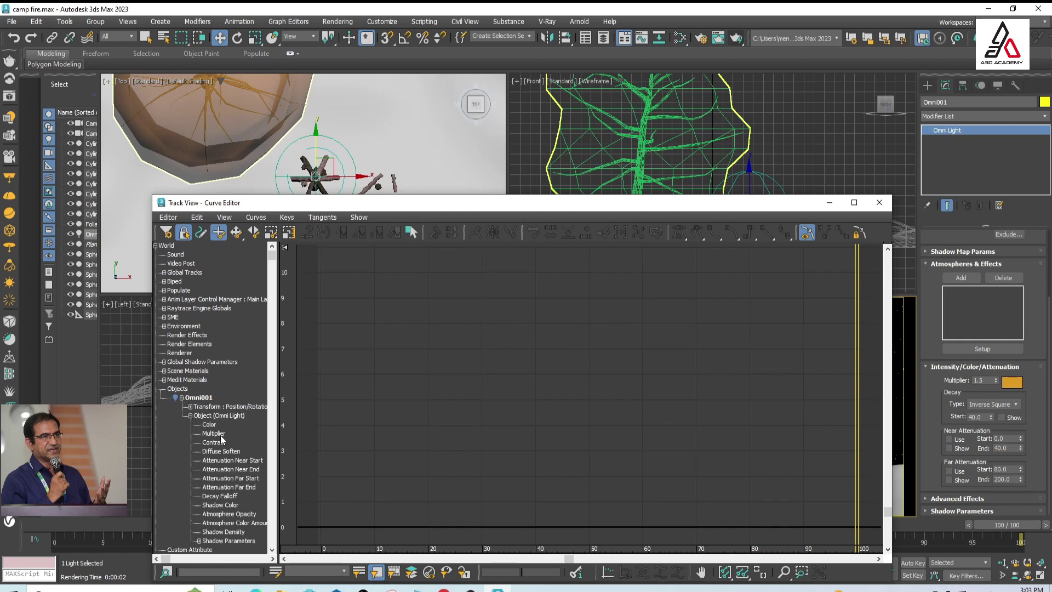
{"action": "left_click", "coordinate": [219, 433]}
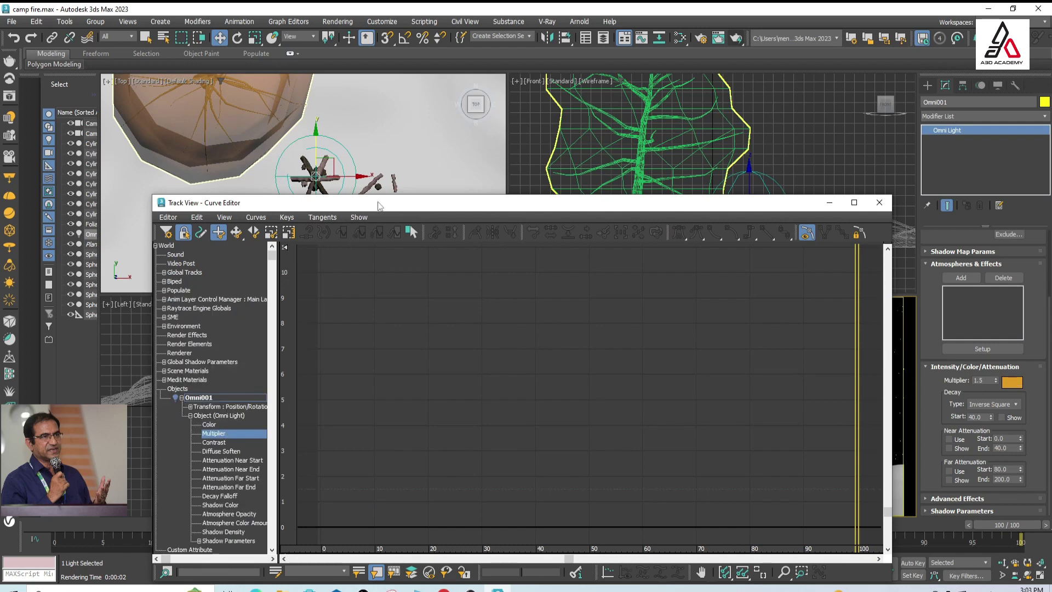
Move and narrow the Curve Editor so it sits clear of the viewports
{"action": "left_click_drag", "start_coordinate": [378, 202], "coordinate": [304, 142]}
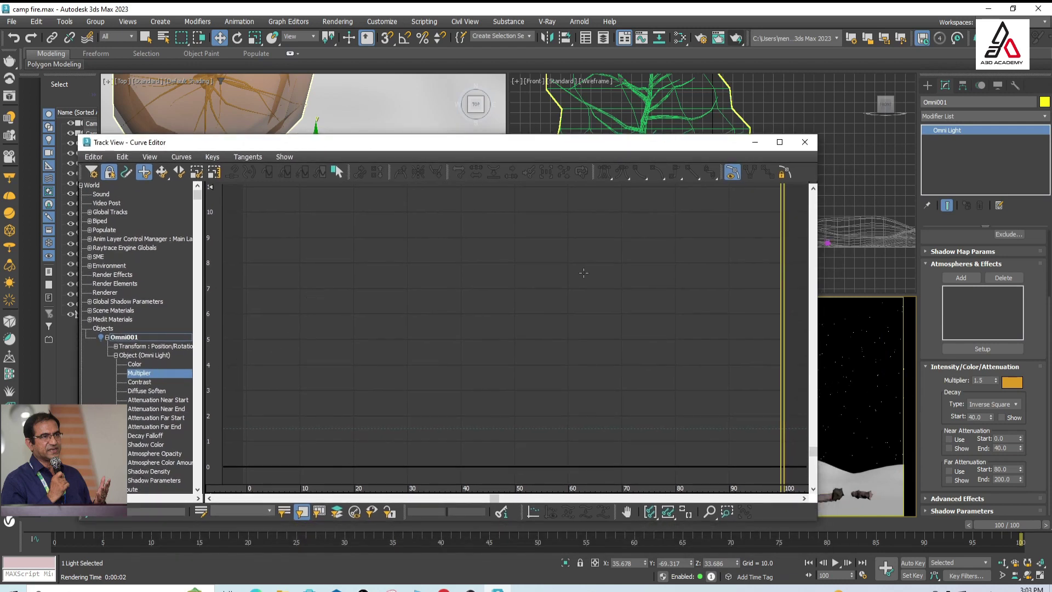
{"action": "left_click_drag", "start_coordinate": [816, 390], "coordinate": [534, 384]}
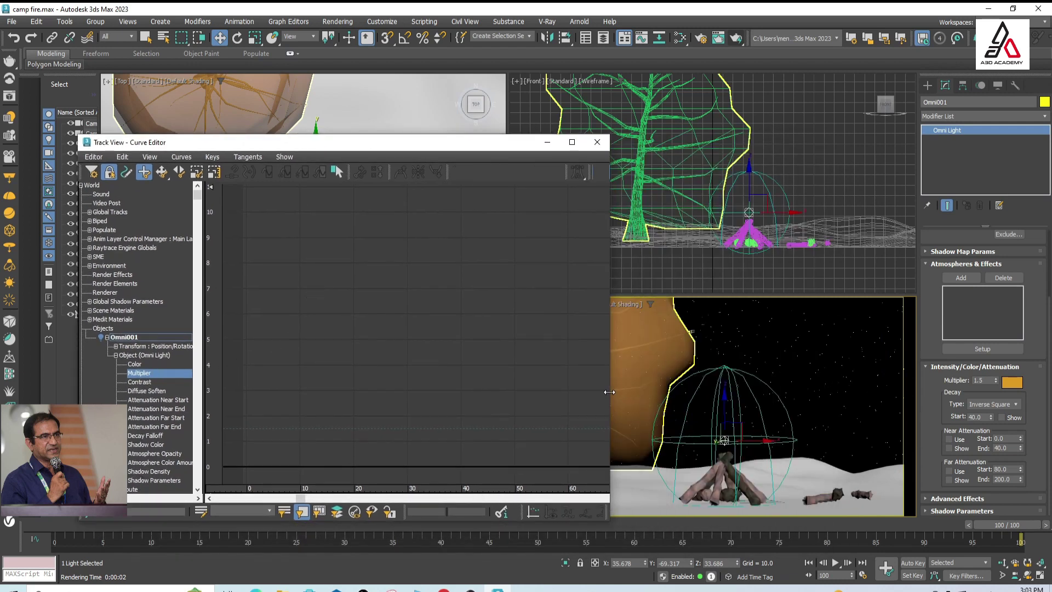
{"action": "left_click_drag", "start_coordinate": [423, 143], "coordinate": [378, 408]}
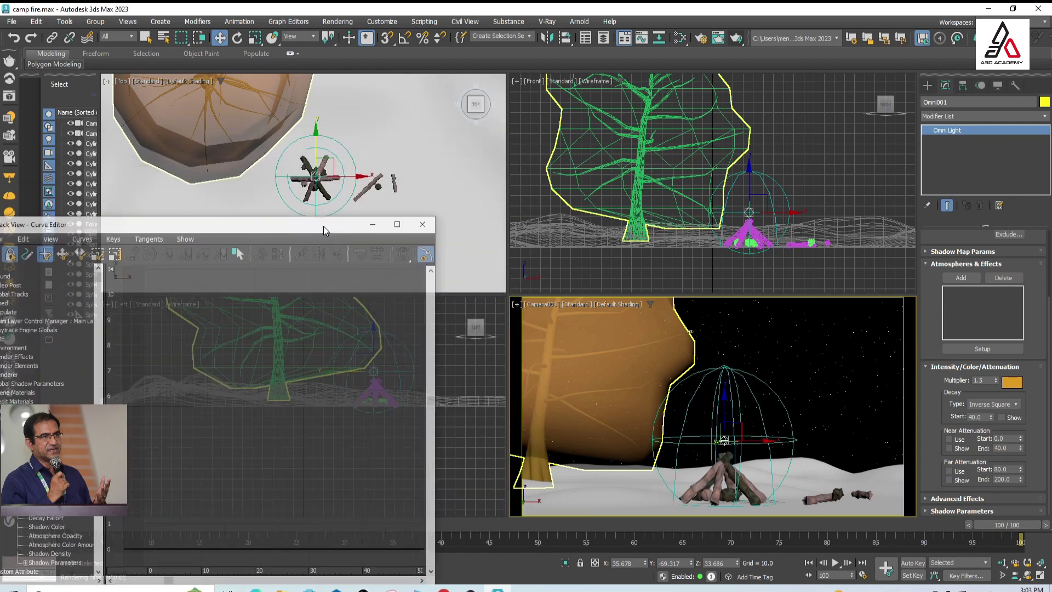
Switch the camera view to High Quality shading and briefly preview the animation
{"action": "left_click", "coordinate": [573, 304]}
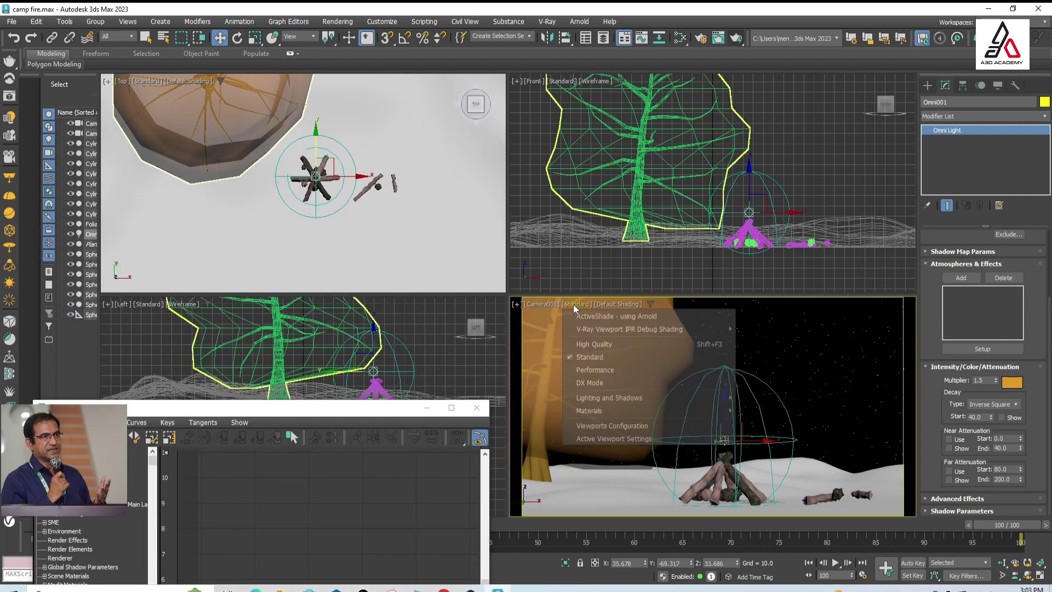
{"action": "left_click", "coordinate": [613, 329]}
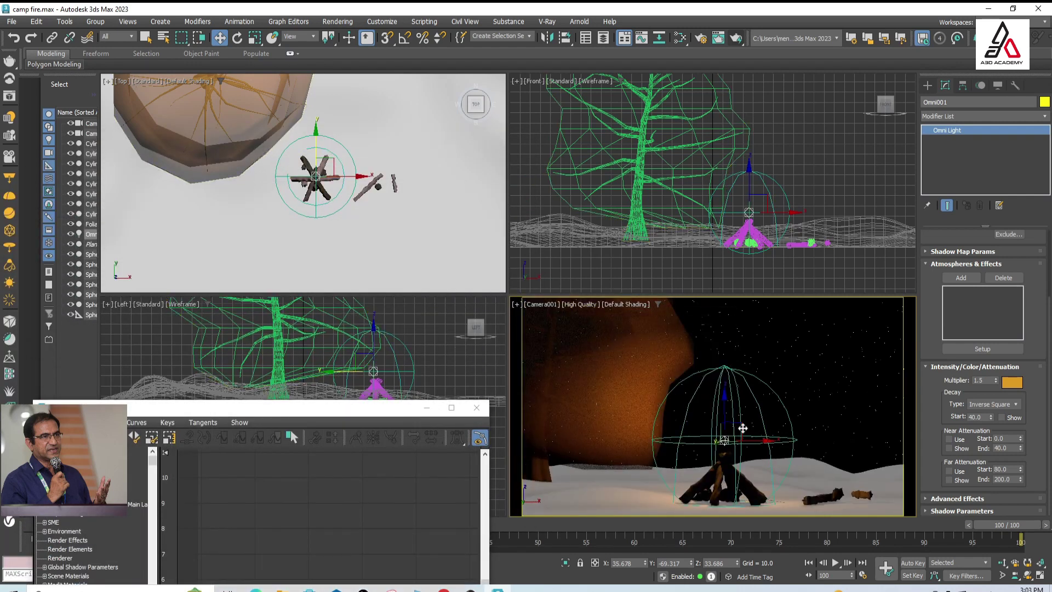
{"action": "left_click", "coordinate": [835, 563]}
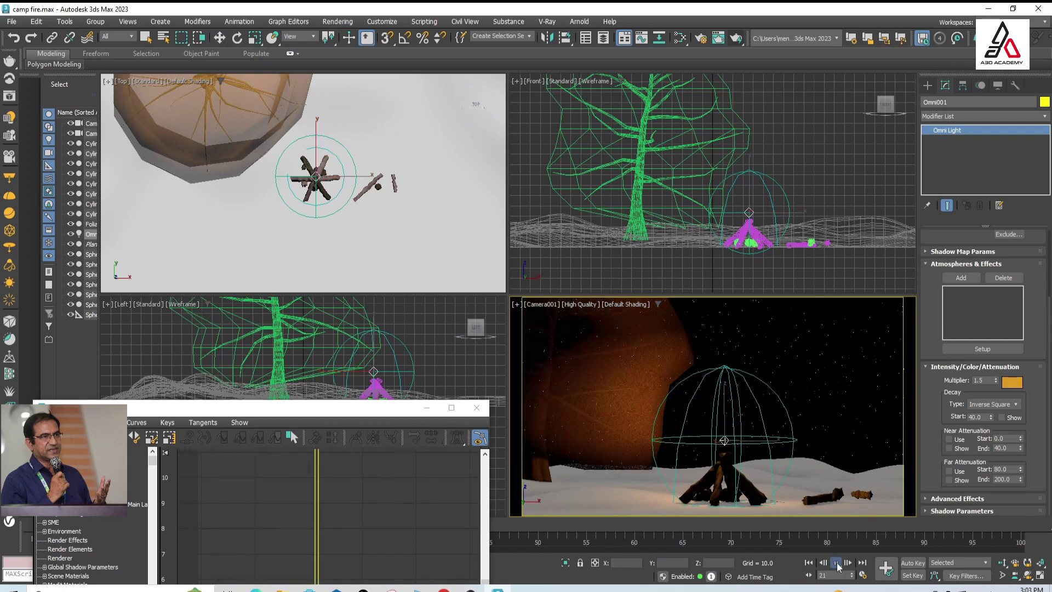
{"action": "left_click", "coordinate": [836, 564]}
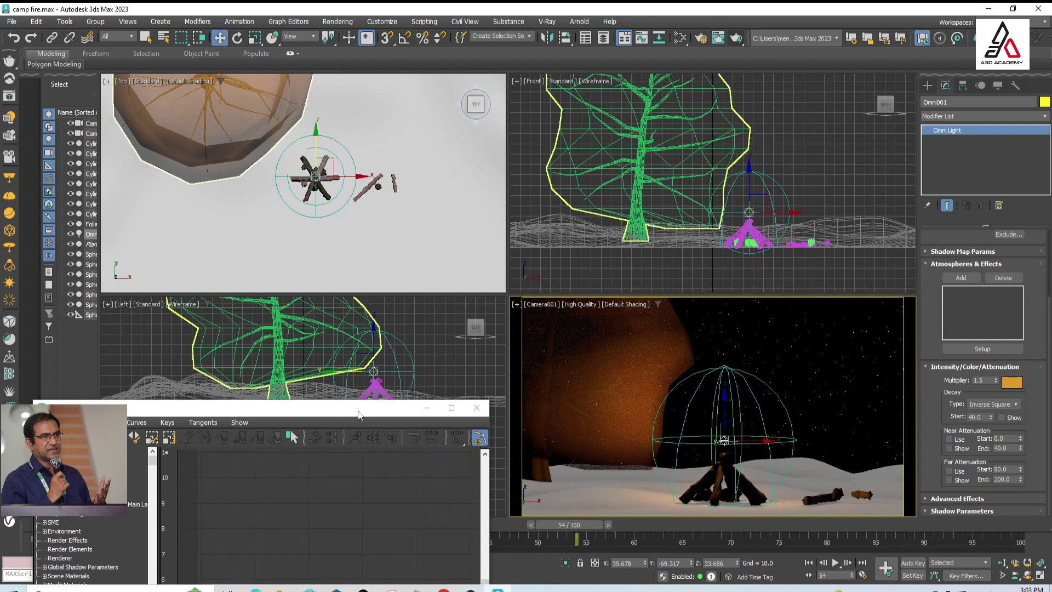
{"action": "left_click", "coordinate": [642, 37]}
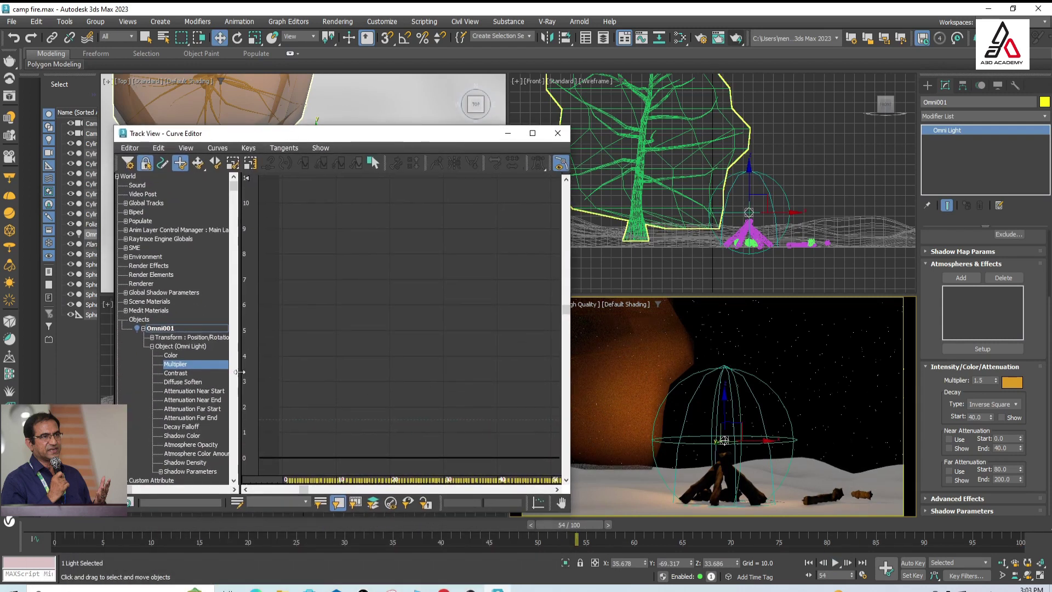
Assign a Noise Float controller to Omni001's Multiplier track
{"action": "right_click", "coordinate": [173, 365]}
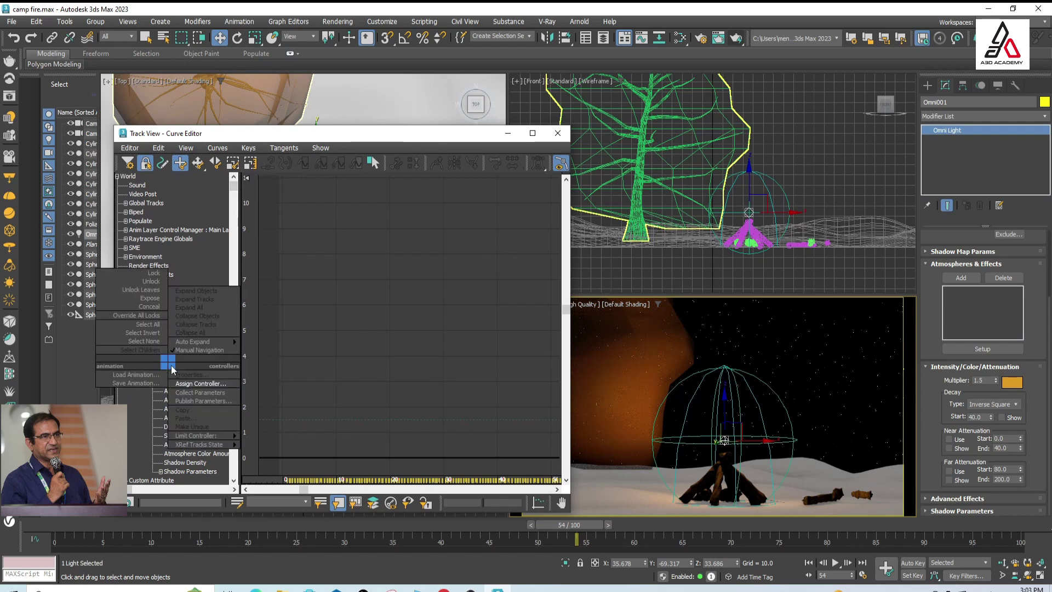
{"action": "left_click", "coordinate": [192, 383]}
{"action": "left_click", "coordinate": [475, 314]}
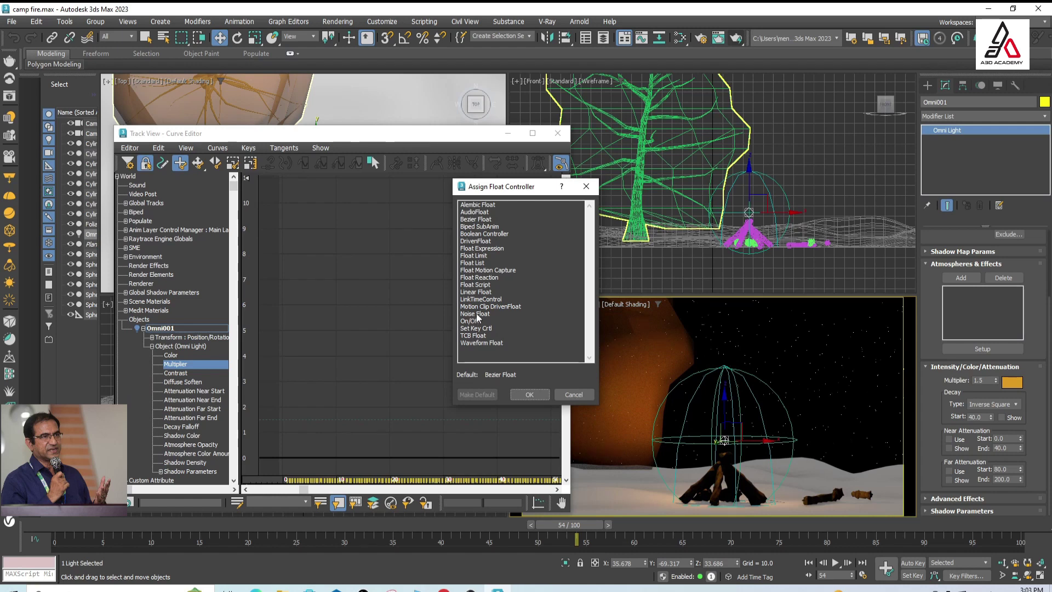
{"action": "double_click", "coordinate": [475, 314]}
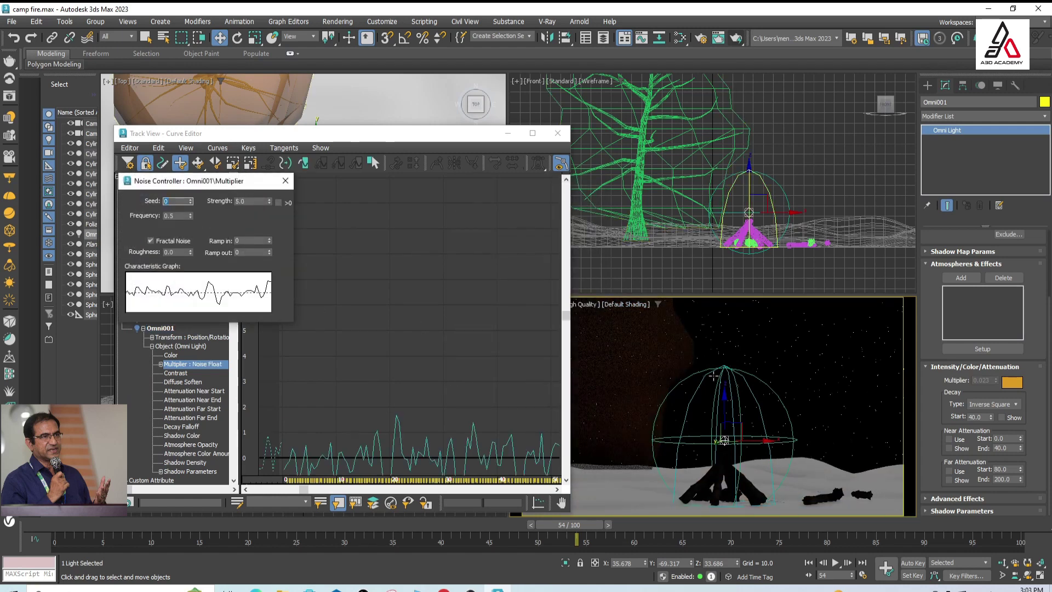
{"action": "left_click_drag", "start_coordinate": [429, 137], "coordinate": [339, 167]}
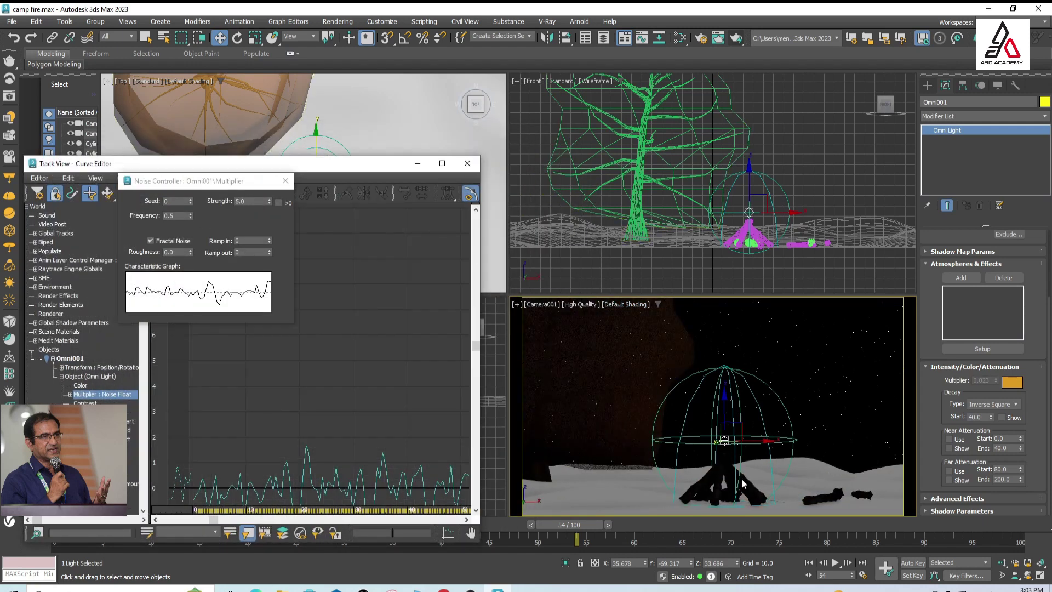
Keep the noise above zero with Strength 1.5, preview the flicker, and close the Curve Editor
{"action": "left_click", "coordinate": [833, 563]}
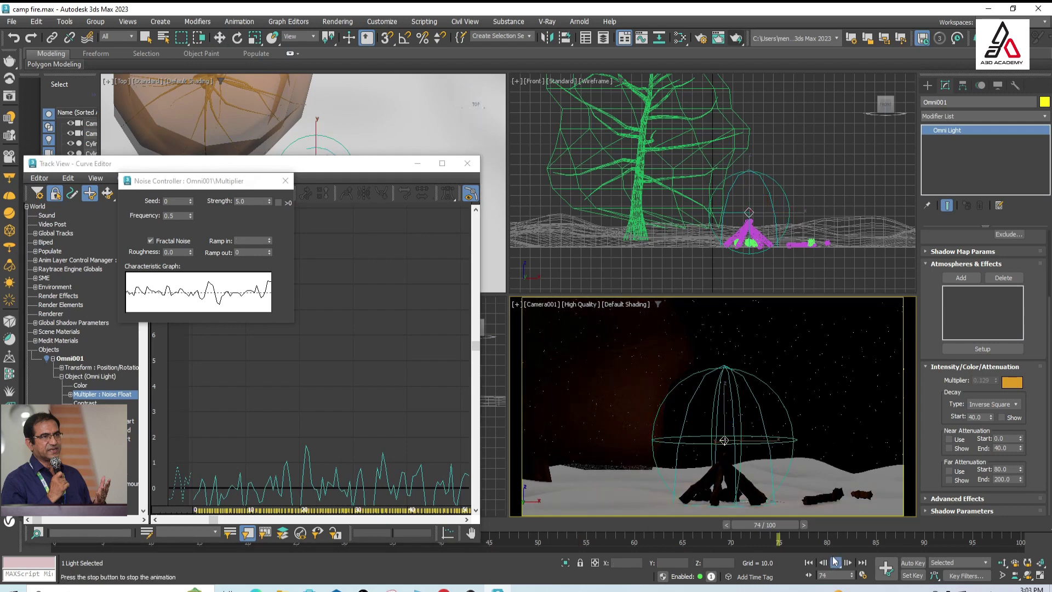
{"action": "left_click", "coordinate": [833, 562]}
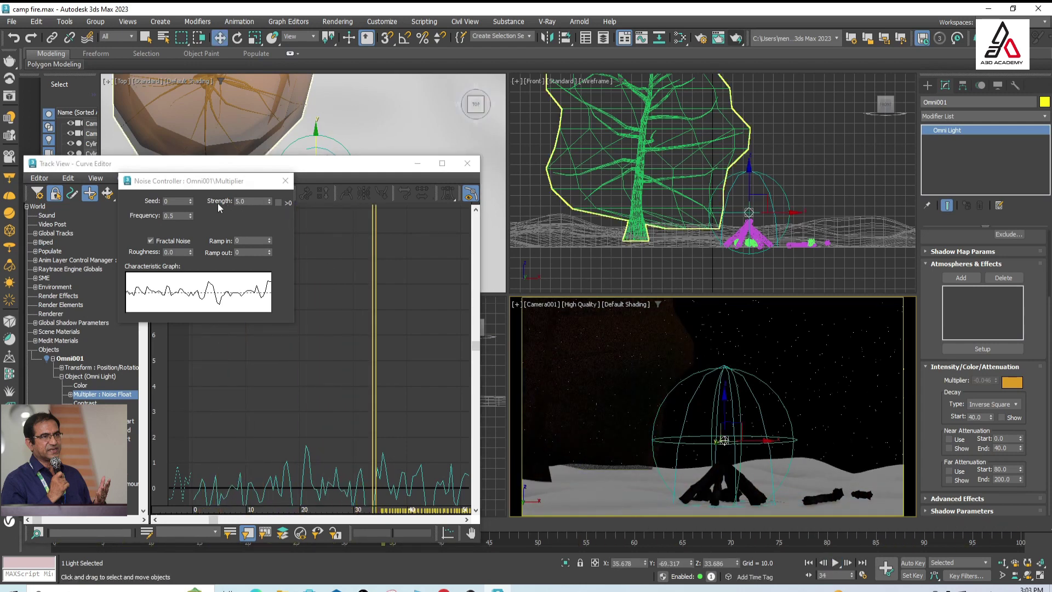
{"action": "left_click", "coordinate": [278, 202]}
{"action": "type", "text": "1.5"}
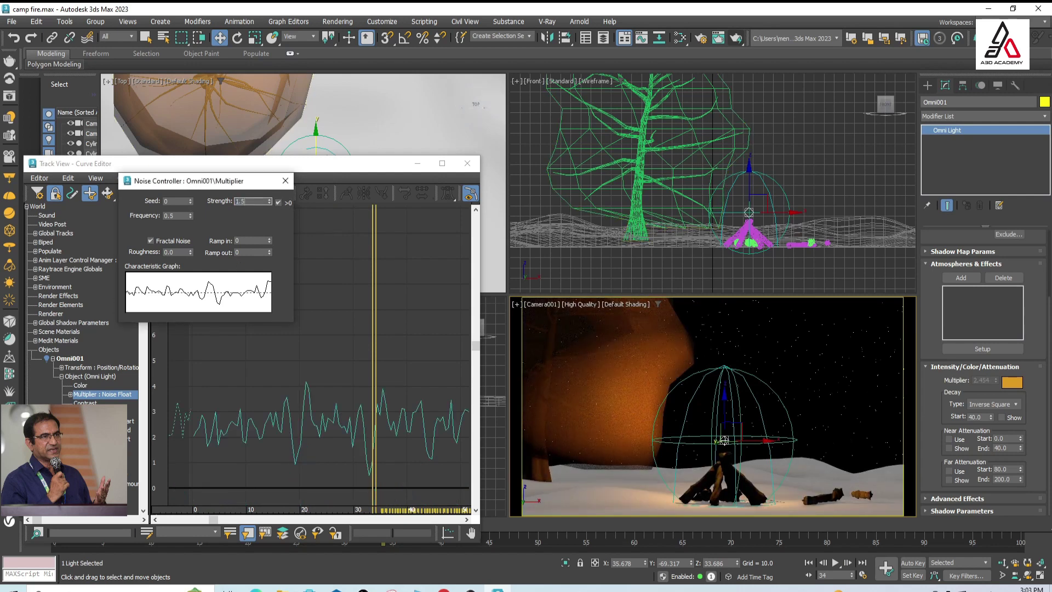
{"action": "key", "text": "Return"}
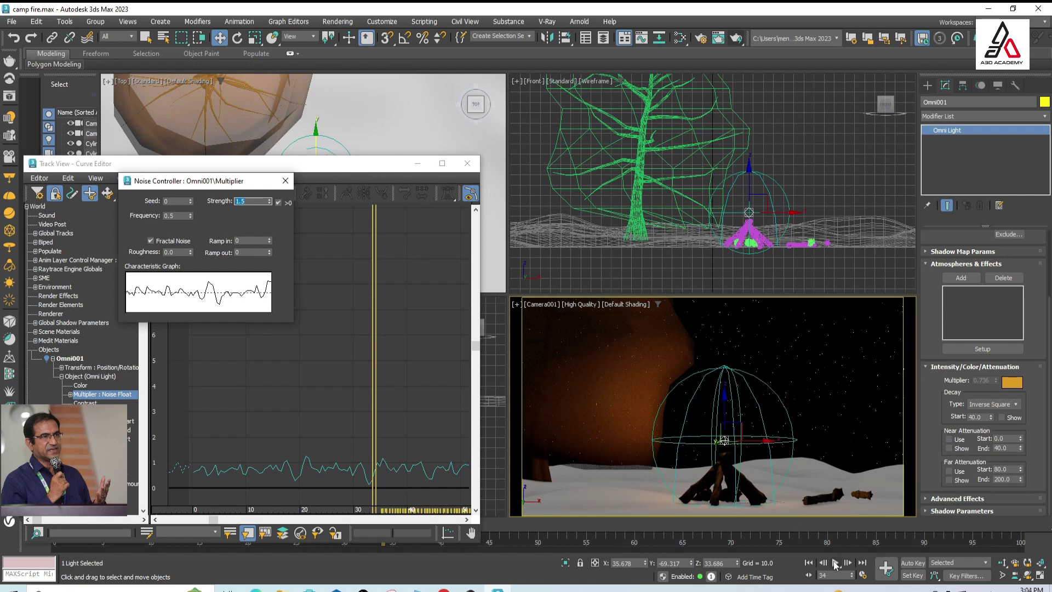
{"action": "left_click", "coordinate": [835, 564]}
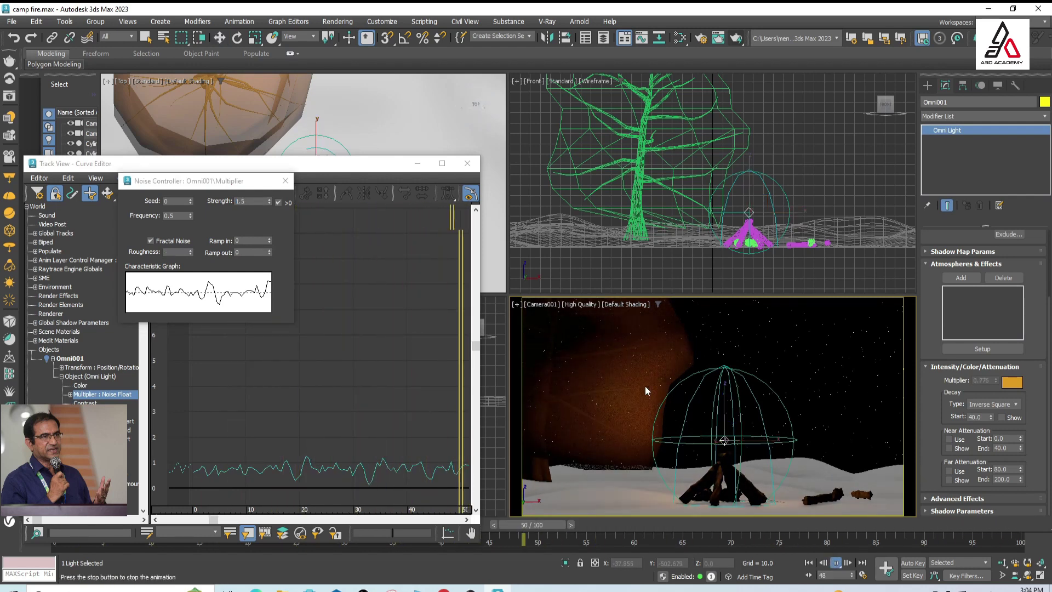
{"action": "left_click", "coordinate": [467, 165]}
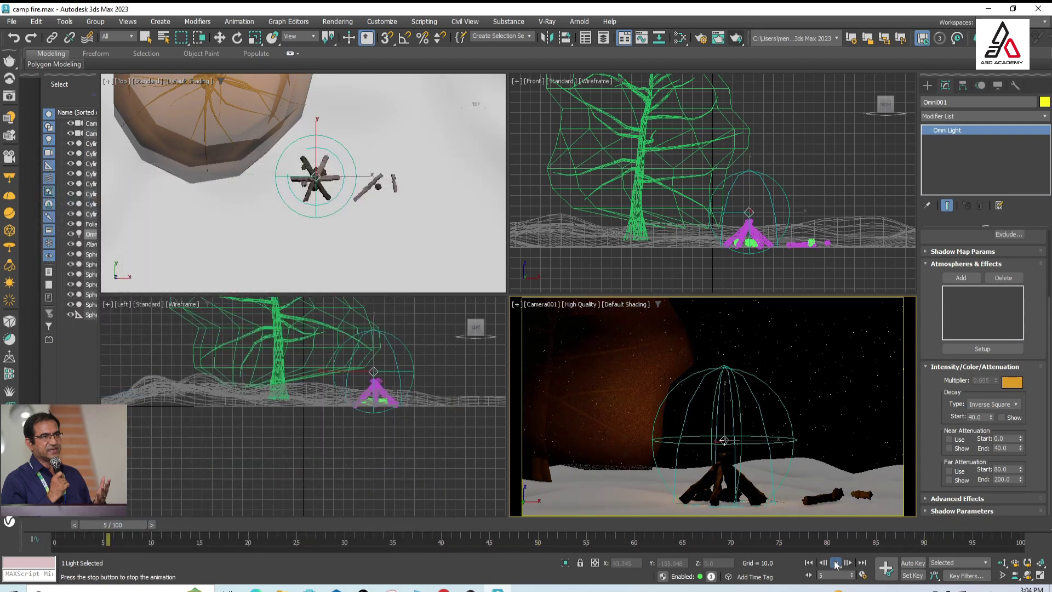
Stop the flicker playback at frame 6 and switch to the Move tool
{"action": "left_click", "coordinate": [835, 565]}
{"action": "key", "text": "w"}
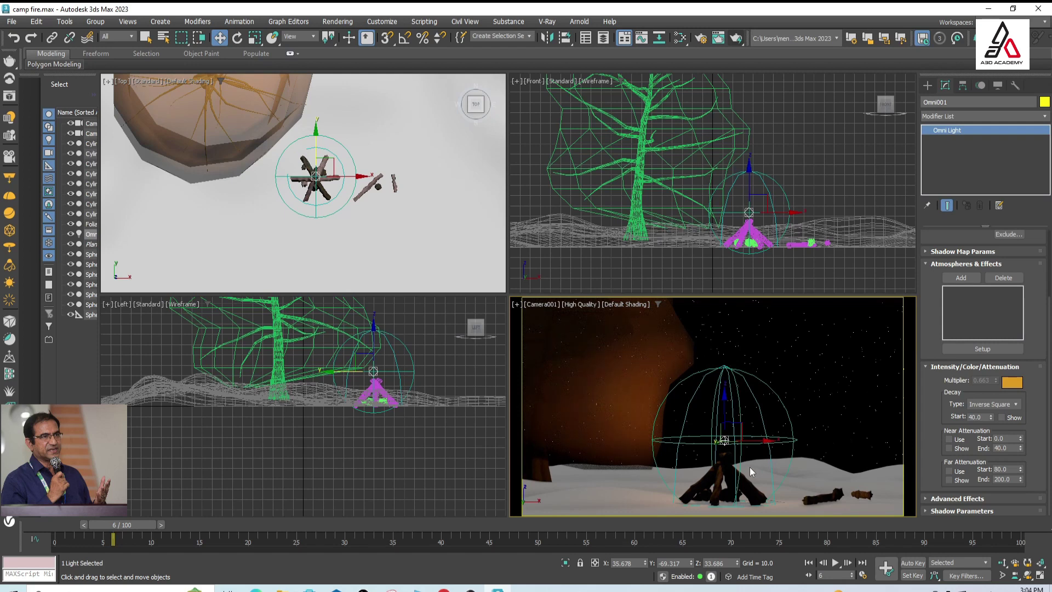
In Render Setup, render the 0–100 frame range with Save File enabled
{"action": "left_click", "coordinate": [701, 39]}
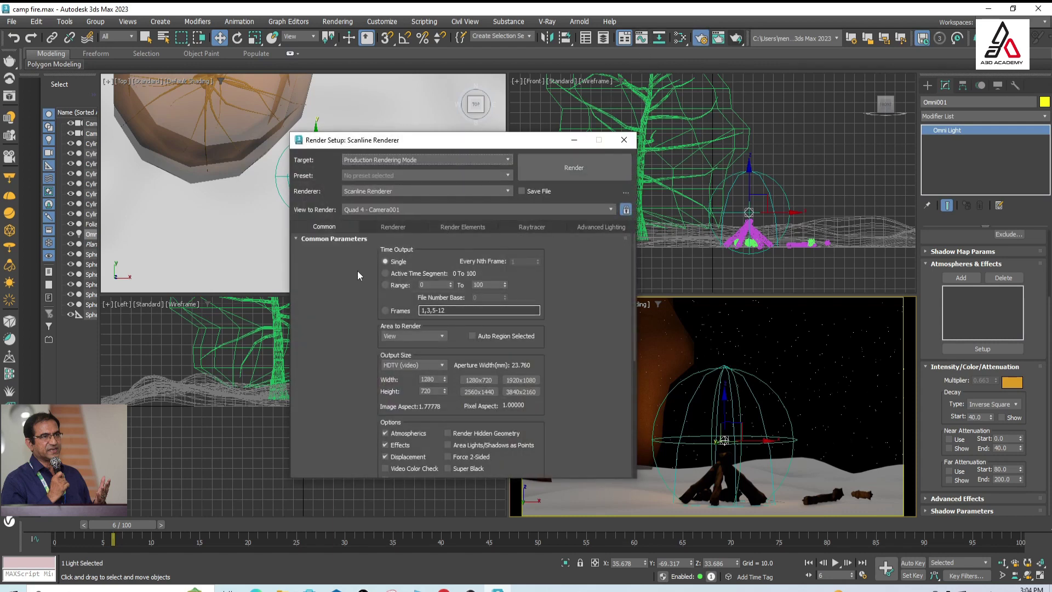
{"action": "left_click", "coordinate": [386, 285]}
{"action": "scroll", "coordinate": [369, 383], "scroll_direction": "down", "scroll_amount": 5}
{"action": "scroll", "coordinate": [349, 417], "scroll_direction": "down", "scroll_amount": 1}
{"action": "scroll", "coordinate": [351, 329], "scroll_direction": "down", "scroll_amount": 1}
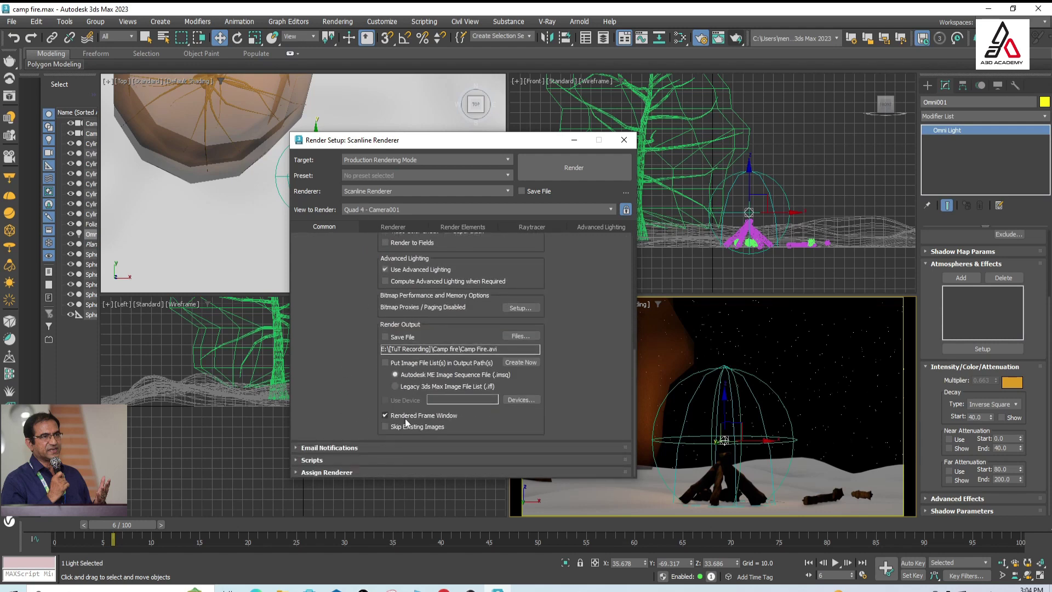
{"action": "left_click", "coordinate": [403, 338]}
Output to Camp Fire.avi, overwriting the existing file, and start the render
{"action": "left_click", "coordinate": [520, 336]}
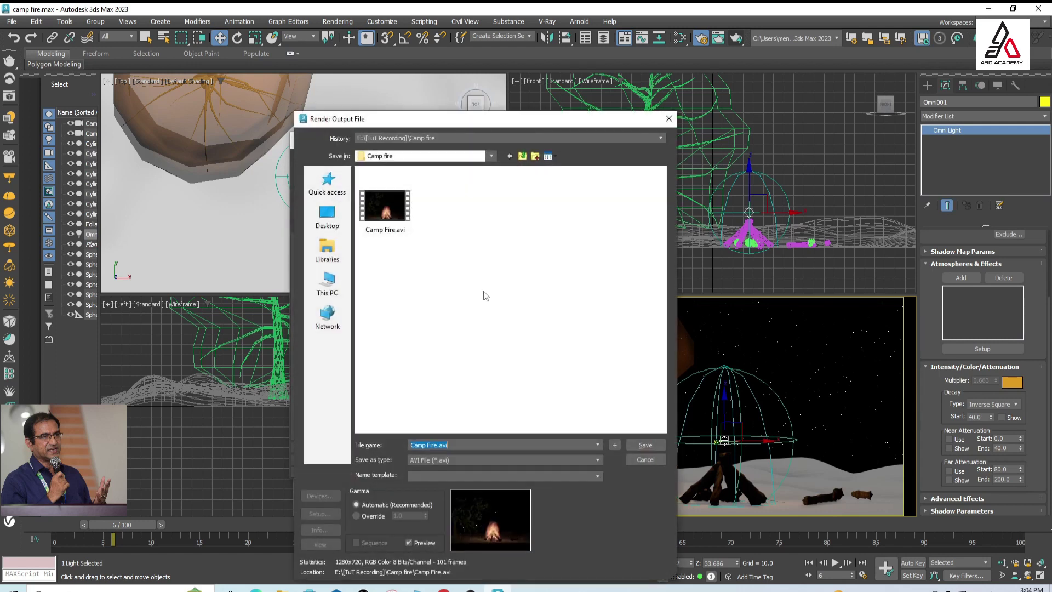
{"action": "left_click", "coordinate": [388, 216]}
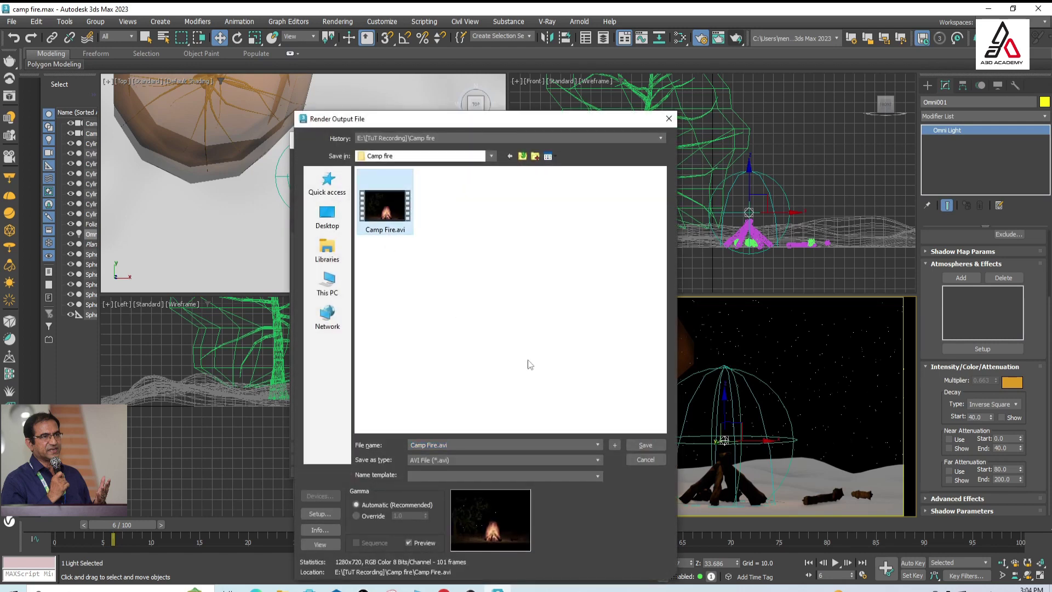
{"action": "left_click", "coordinate": [645, 446]}
{"action": "left_click", "coordinate": [551, 305]}
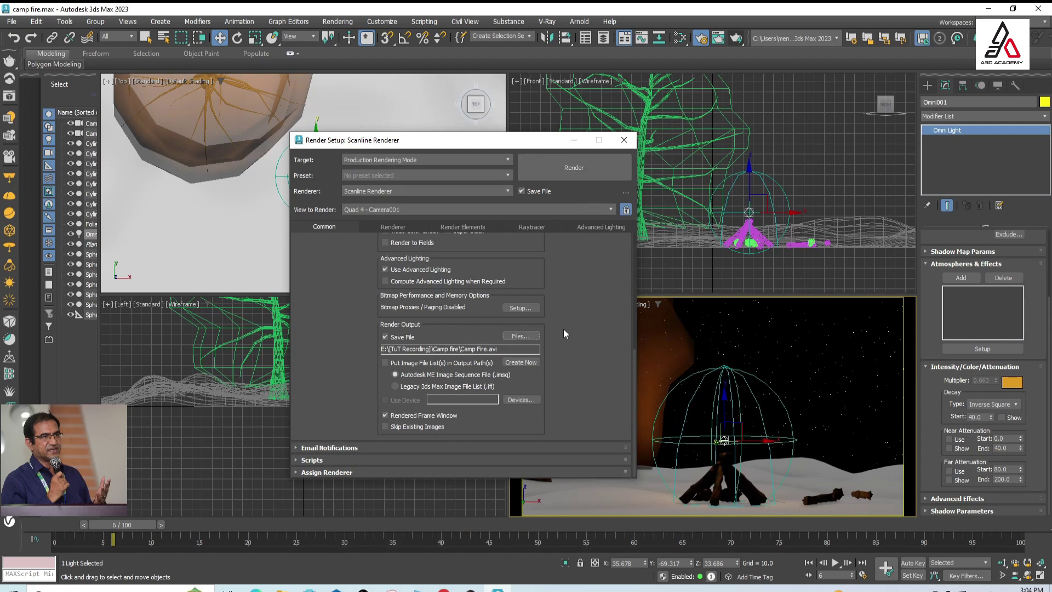
{"action": "key", "text": "shift+q"}
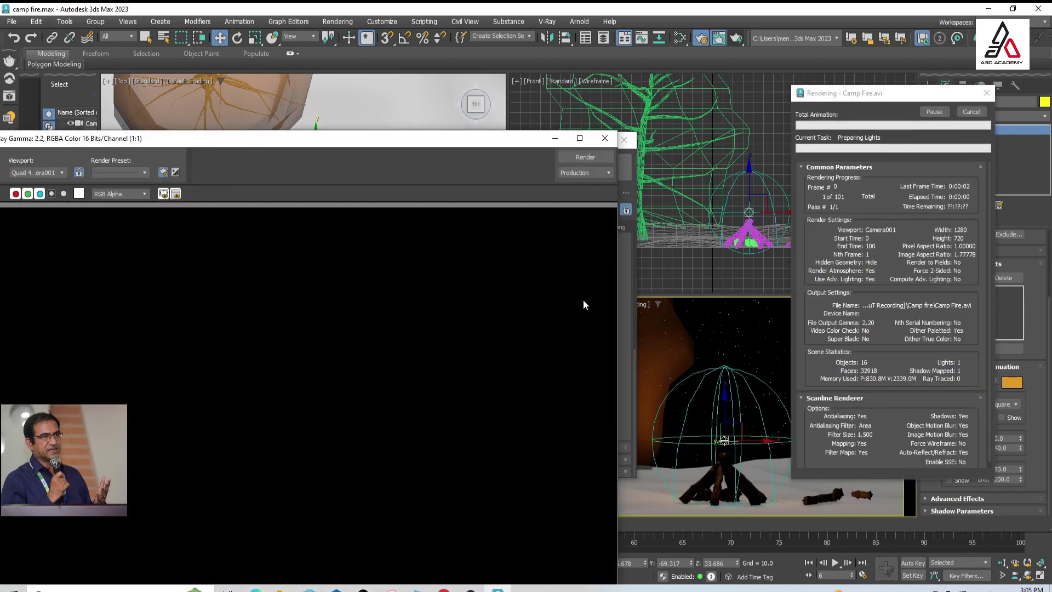
Open the finished Camp Fire.avi from the Camp fire folder in Windows Media Player
{"action": "left_click_drag", "start_coordinate": [445, 144], "coordinate": [577, 34]}
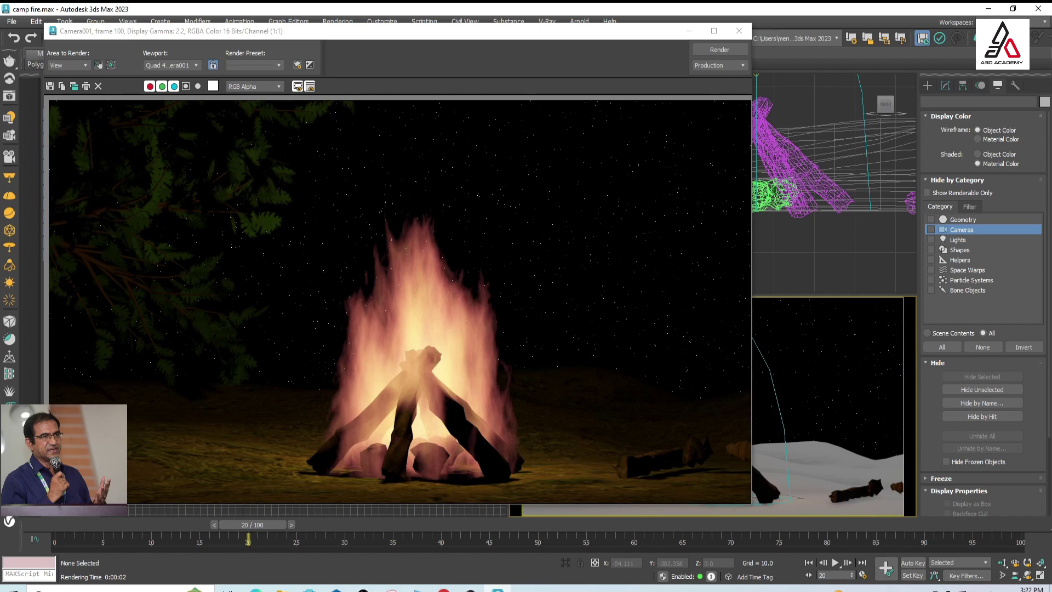
{"action": "left_click", "coordinate": [282, 589]}
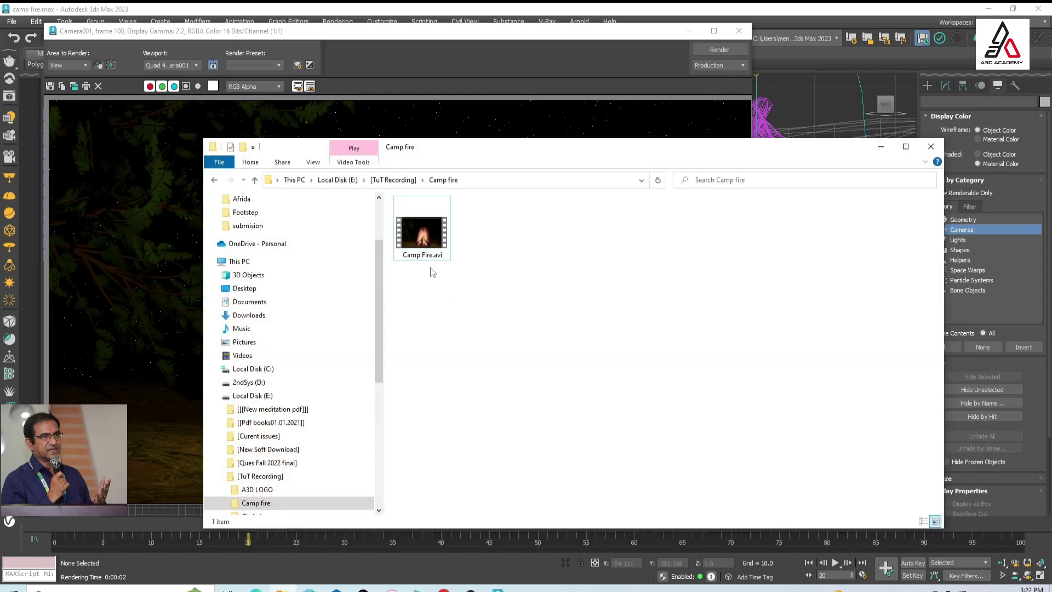
{"action": "right_click", "coordinate": [427, 244]}
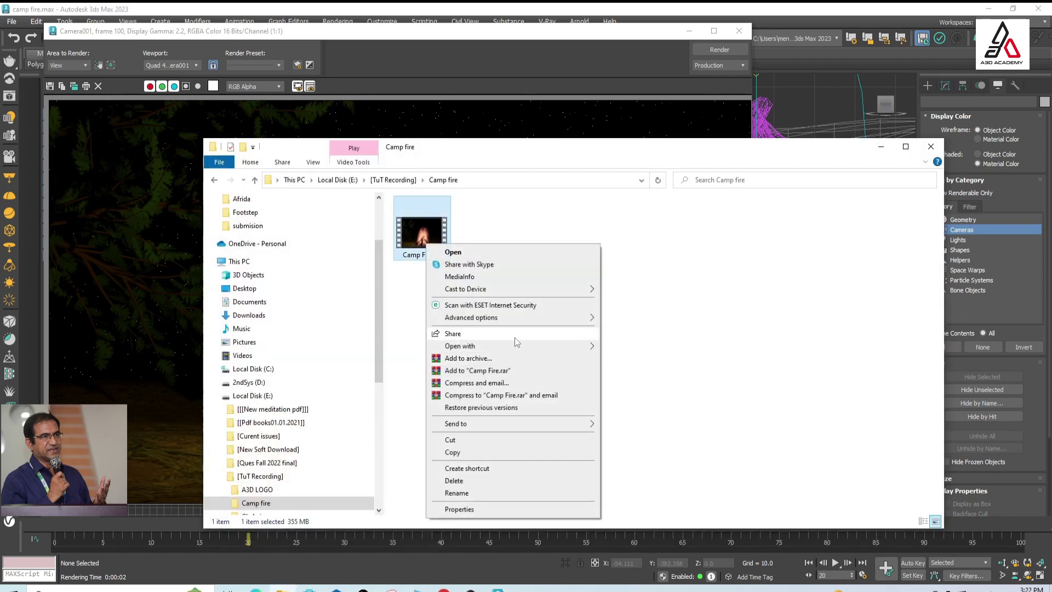
{"action": "mouse_move", "coordinate": [460, 346]}
{"action": "left_click", "coordinate": [635, 395]}
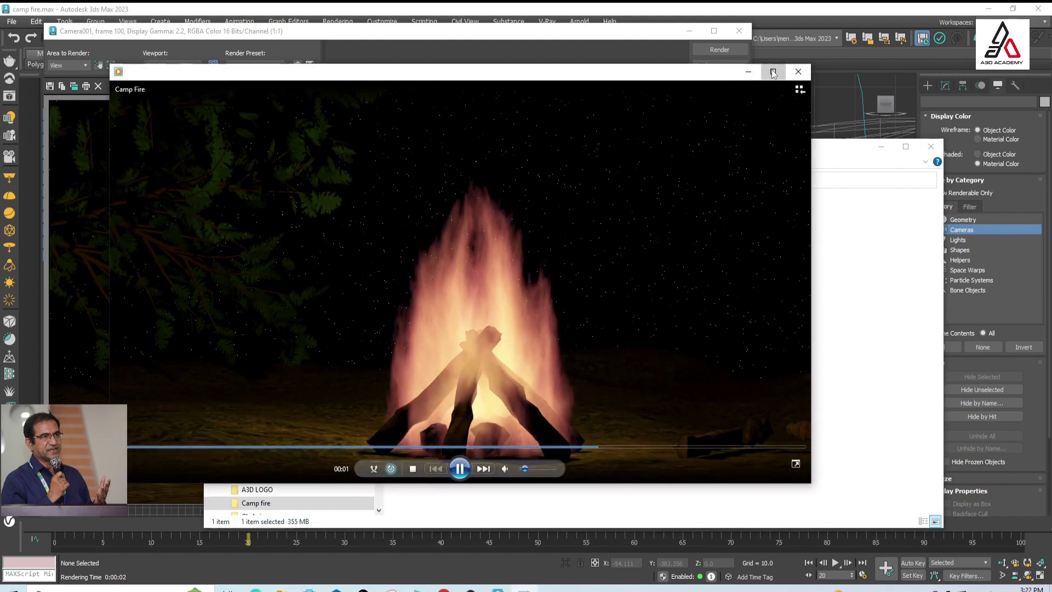
Maximize Windows Media Player to watch Camp Fire.avi full screen
{"action": "left_click", "coordinate": [773, 73]}
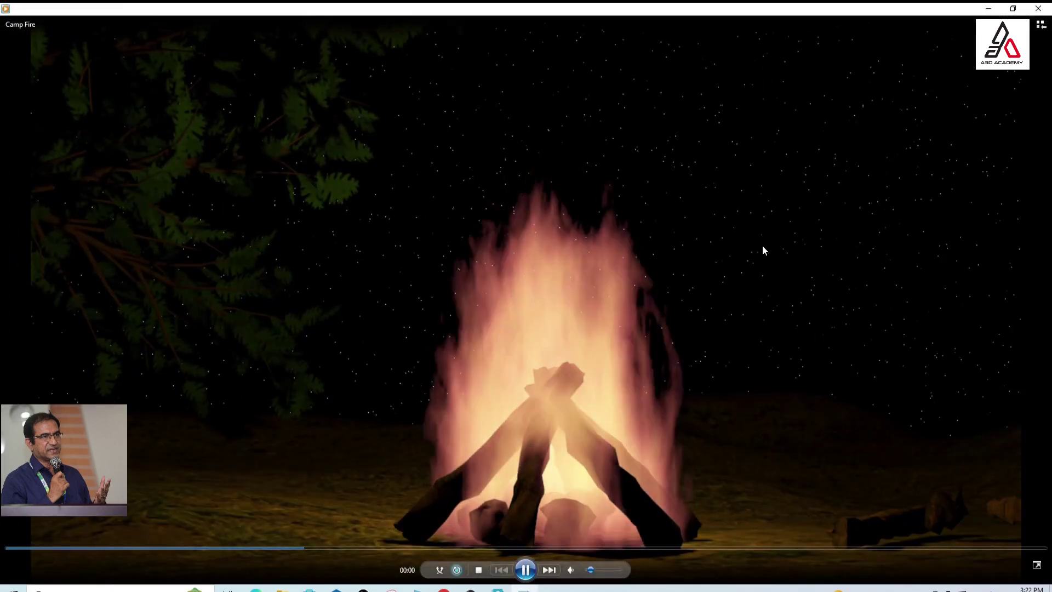